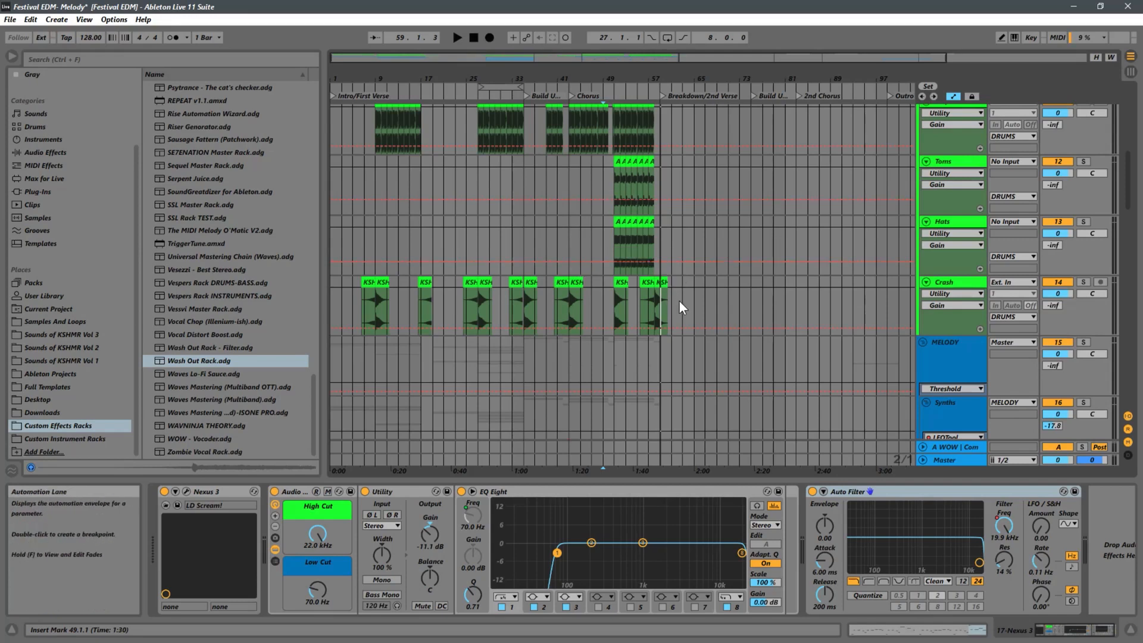
Step: Set the insert marker at 1.1.1 and play the arrangement from the start of the Intro/First Verse
scroll(678, 300, "up", 5)
scroll(673, 299, "down", 6)
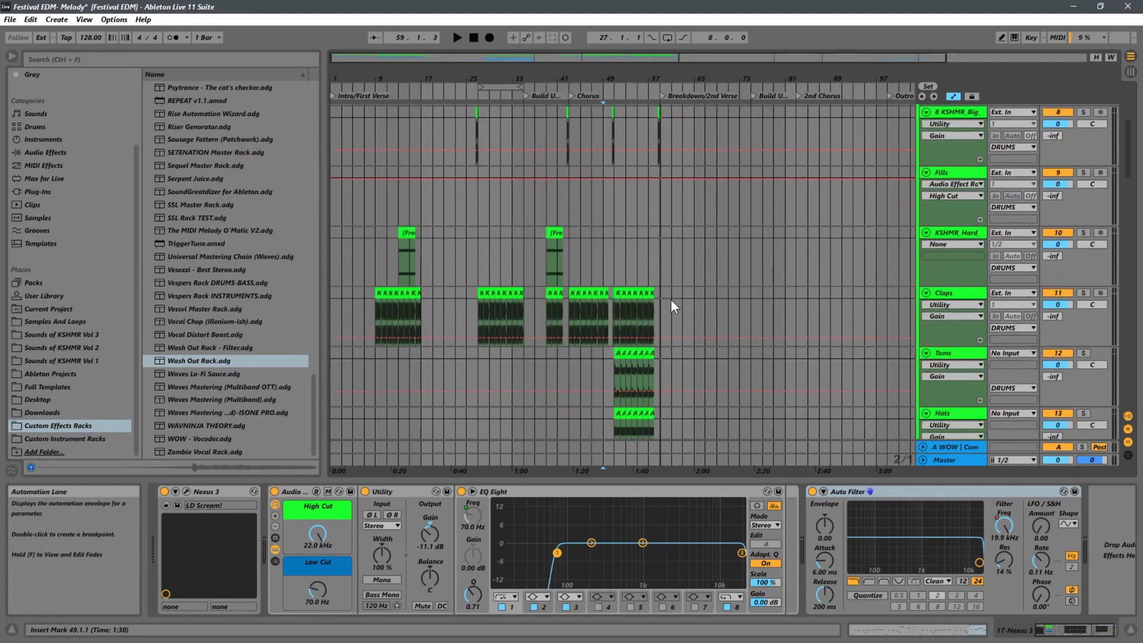
scroll(672, 299, "down", 7)
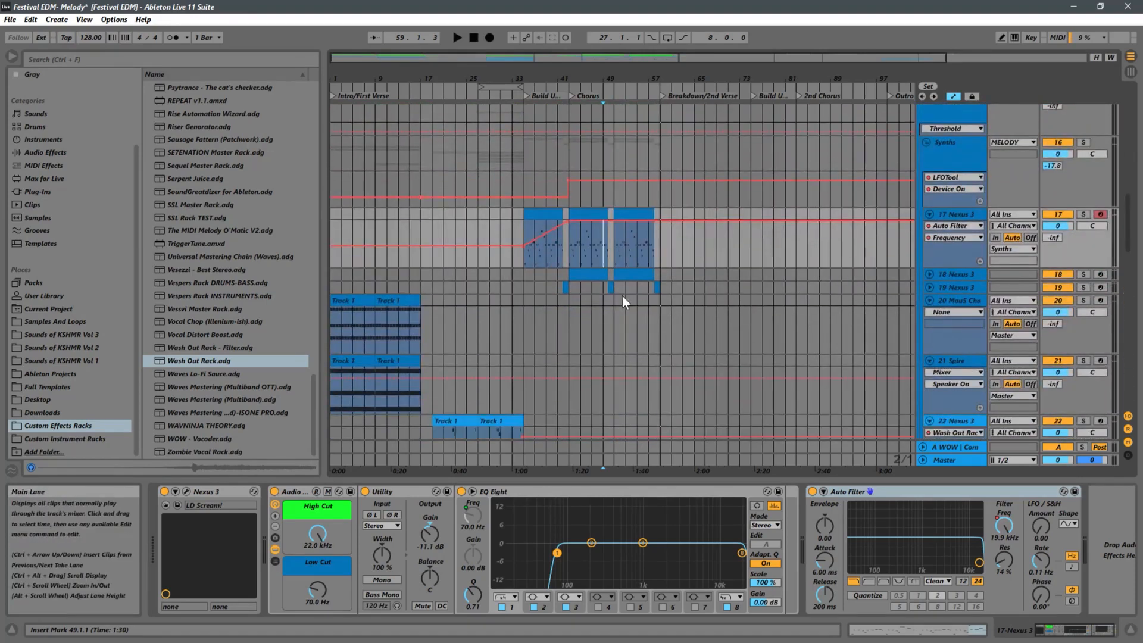
scroll(463, 289, "down", 4)
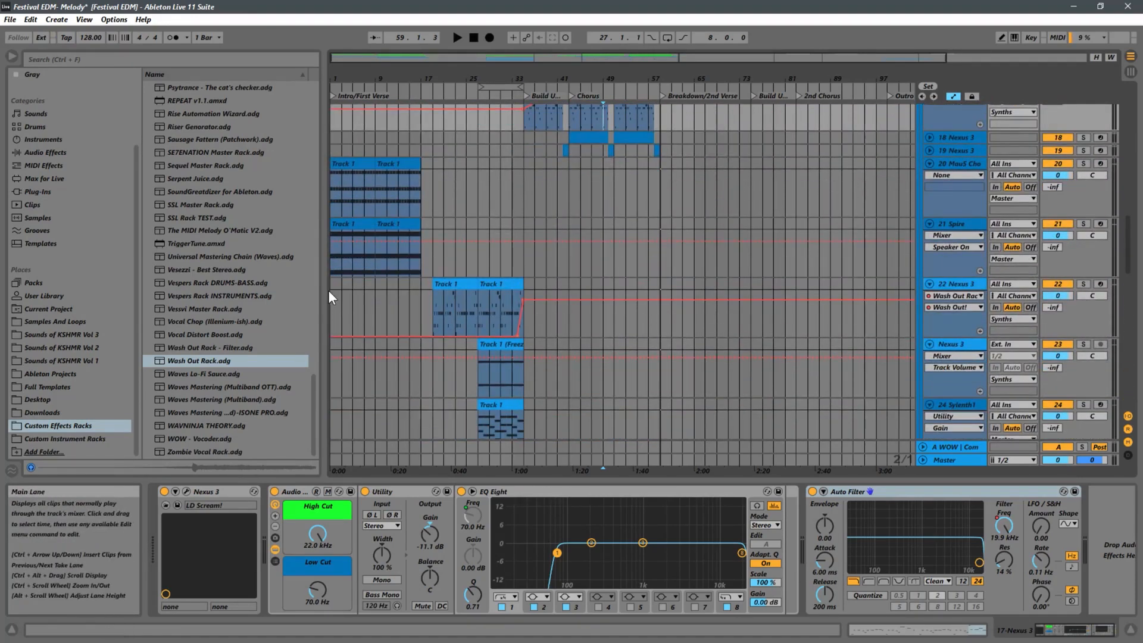
left_click(333, 293)
left_click_drag(333, 78, 333, 119)
left_click_drag(476, 123, 476, 83)
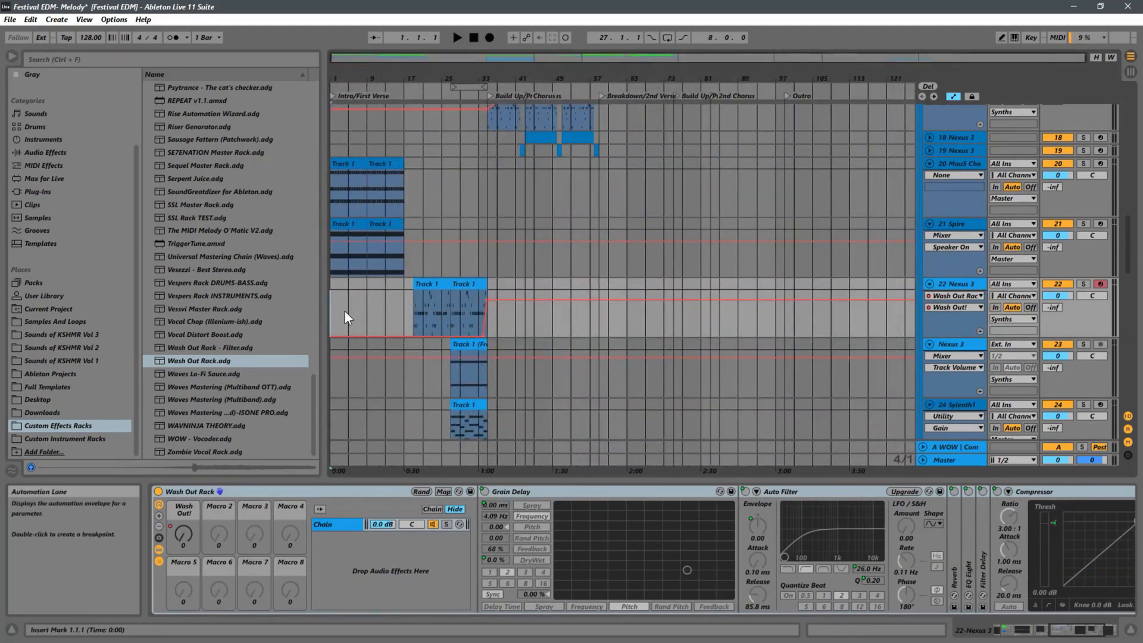
key("space")
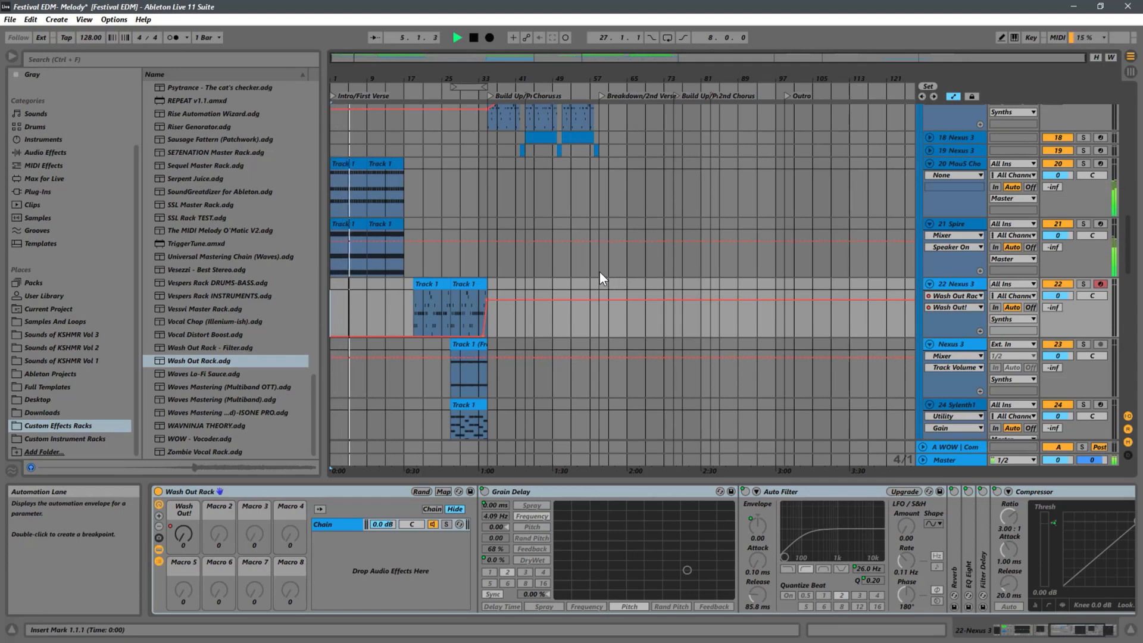
Step: Examine the synth tracks' clips and automation from the intro through the build-up while the arrangement plays
scroll(446, 262, "down", 2)
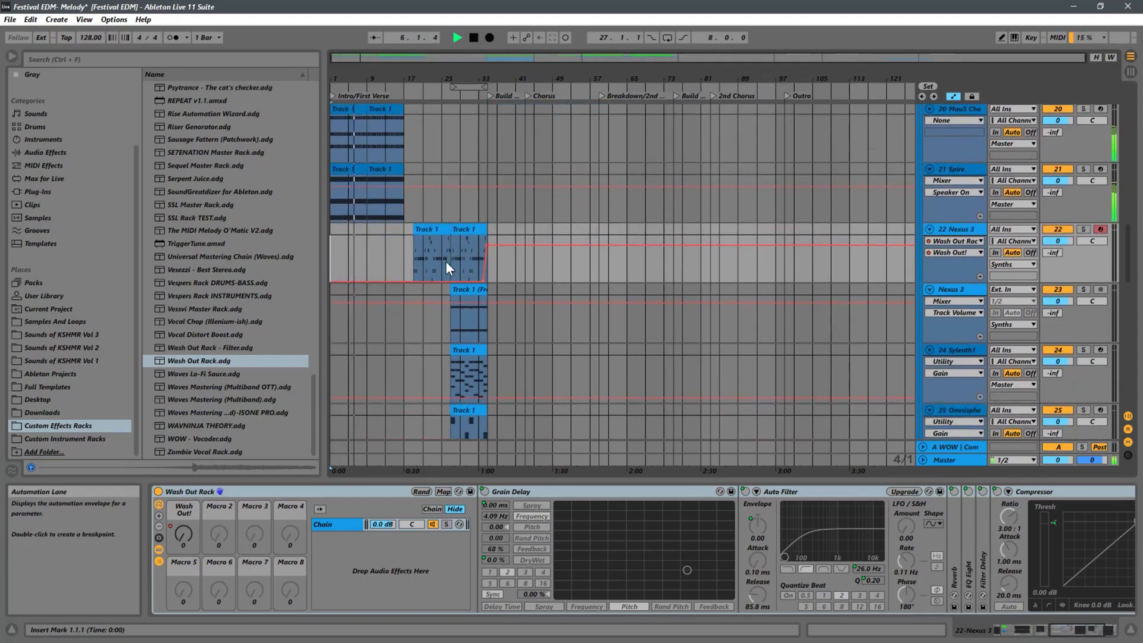
scroll(447, 262, "down", 5)
scroll(447, 261, "down", 3)
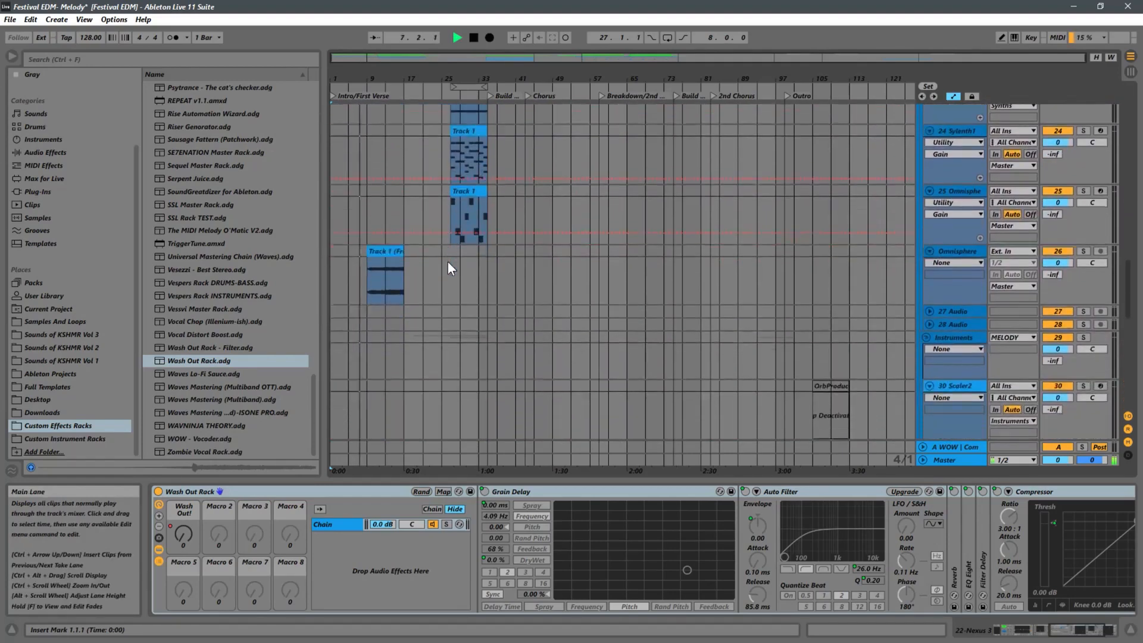
scroll(448, 262, "up", 5)
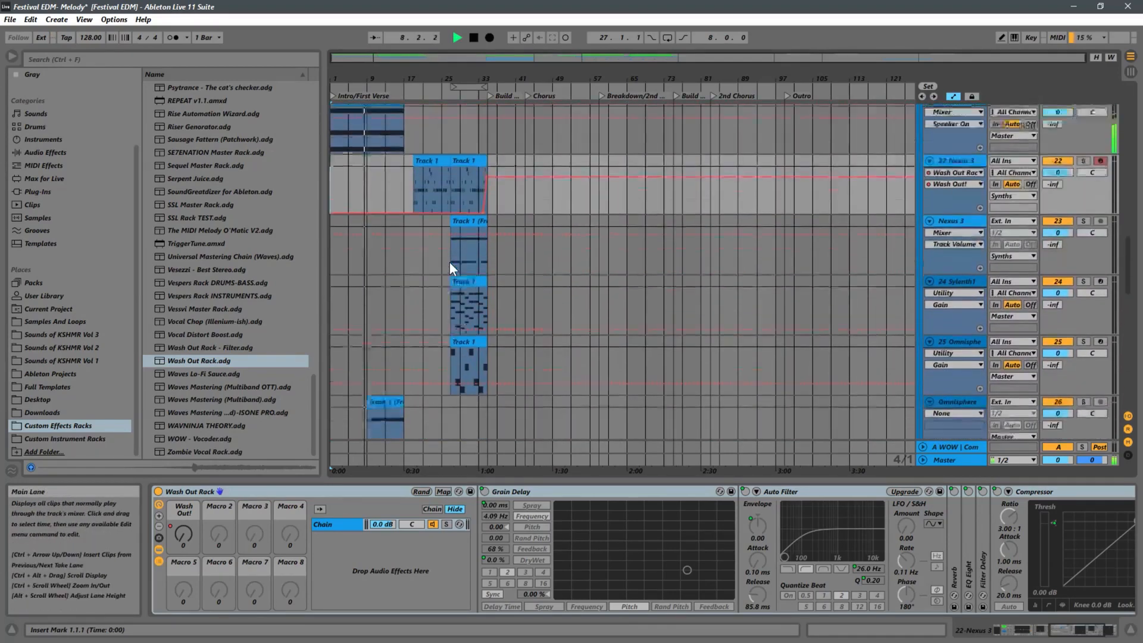
scroll(448, 261, "up", 3)
scroll(449, 262, "down", 4)
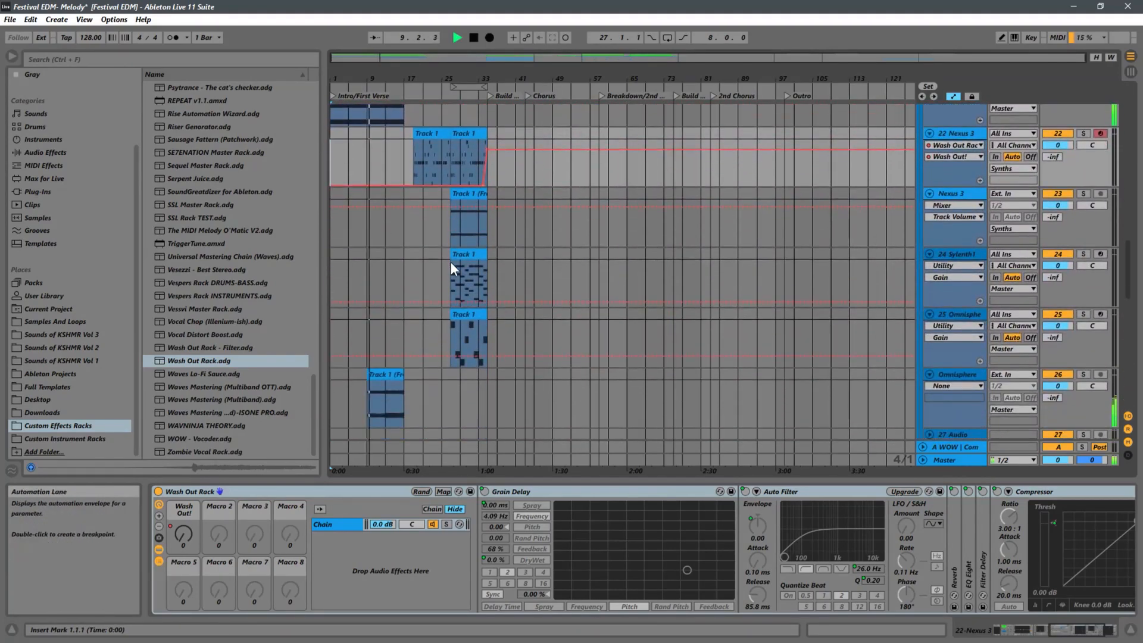
scroll(451, 262, "down", 2)
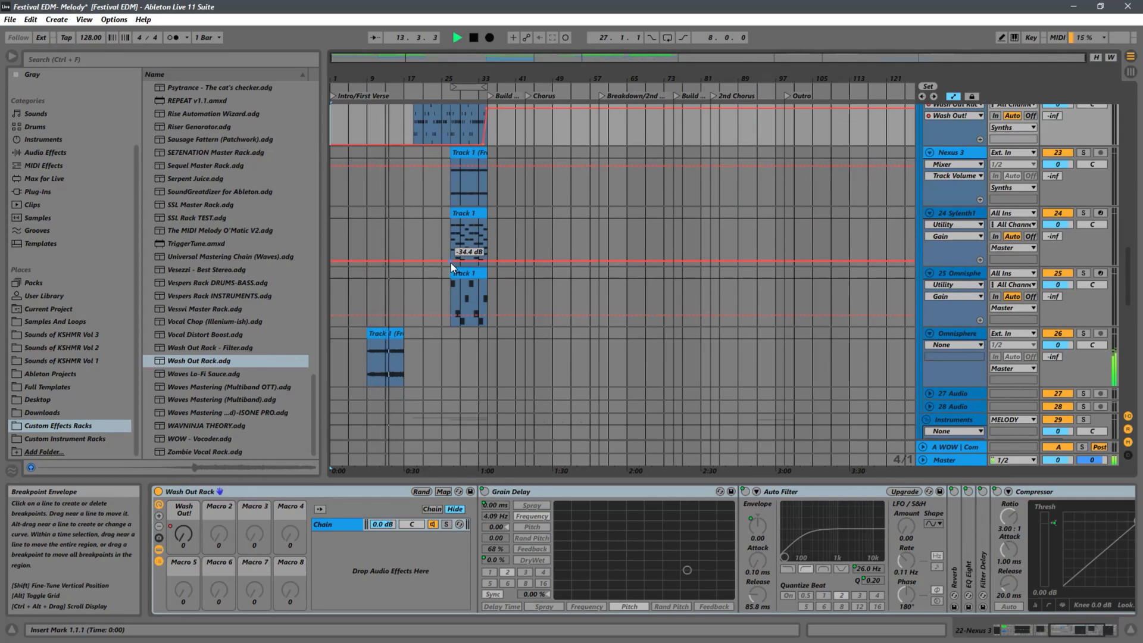
scroll(451, 262, "up", 2)
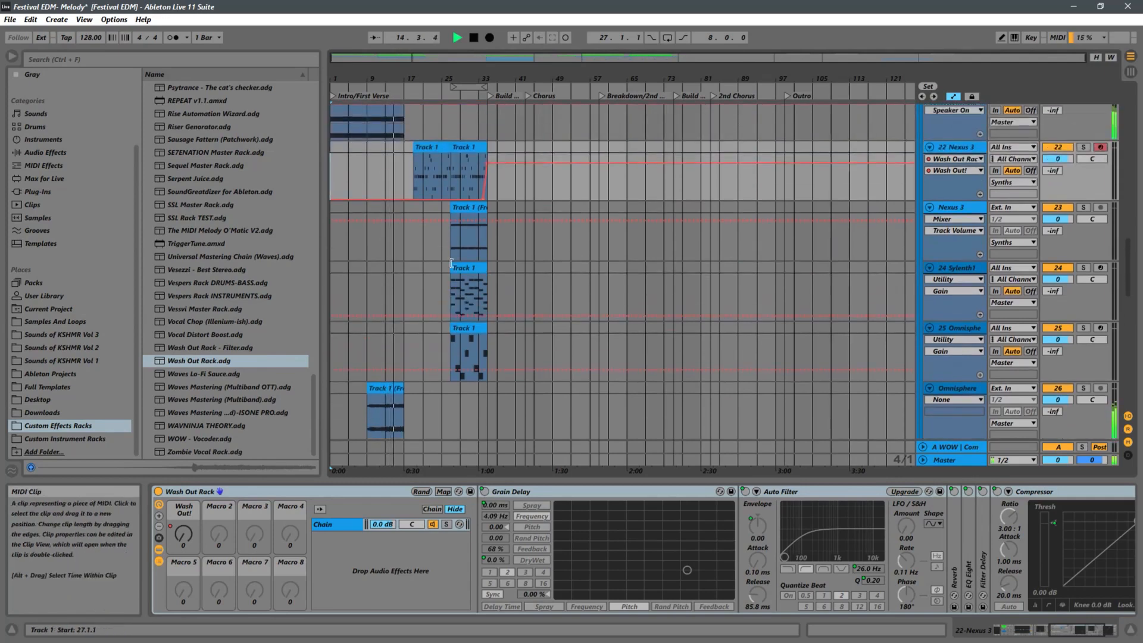
scroll(451, 262, "up", 2)
scroll(452, 262, "up", 2)
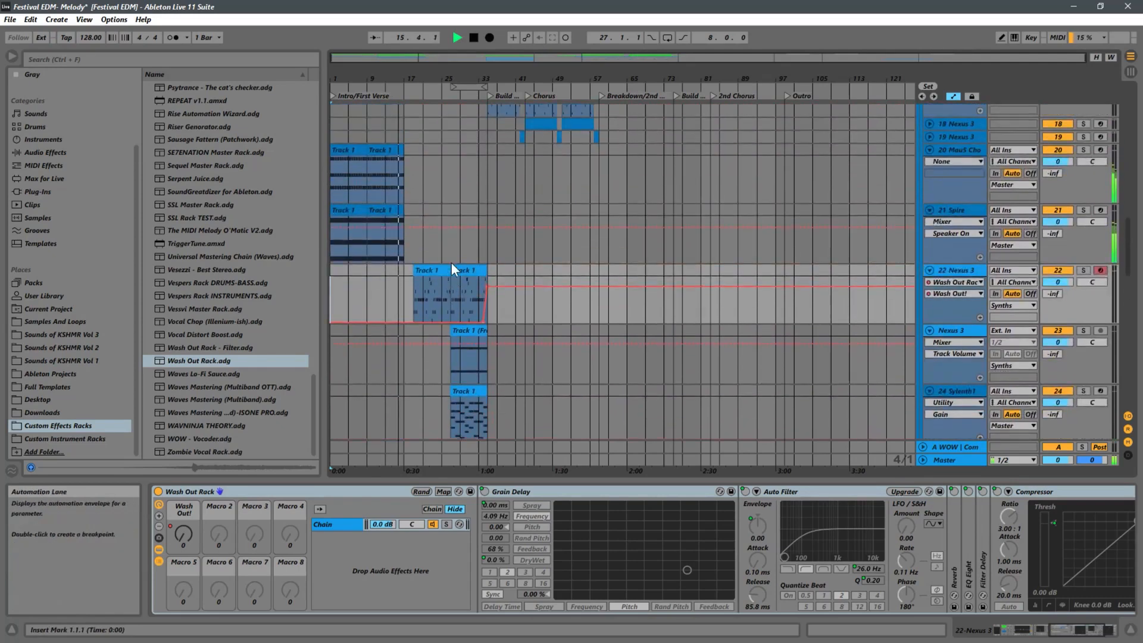
scroll(451, 262, "up", 2)
scroll(451, 262, "up", 2)
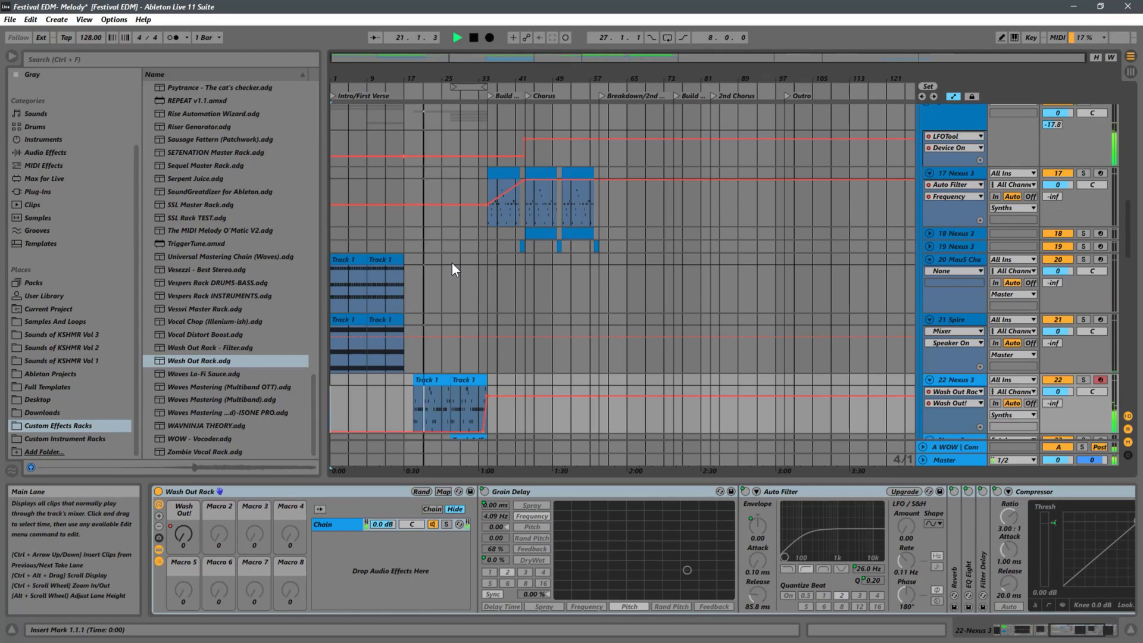
scroll(452, 269, "down", 5)
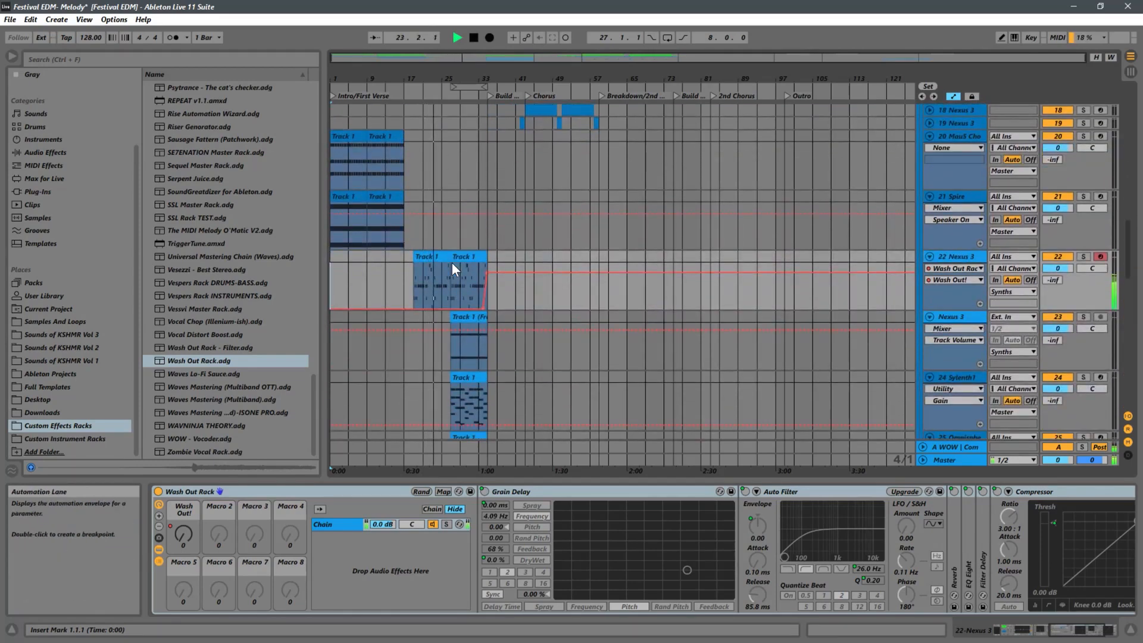
scroll(451, 262, "down", 3)
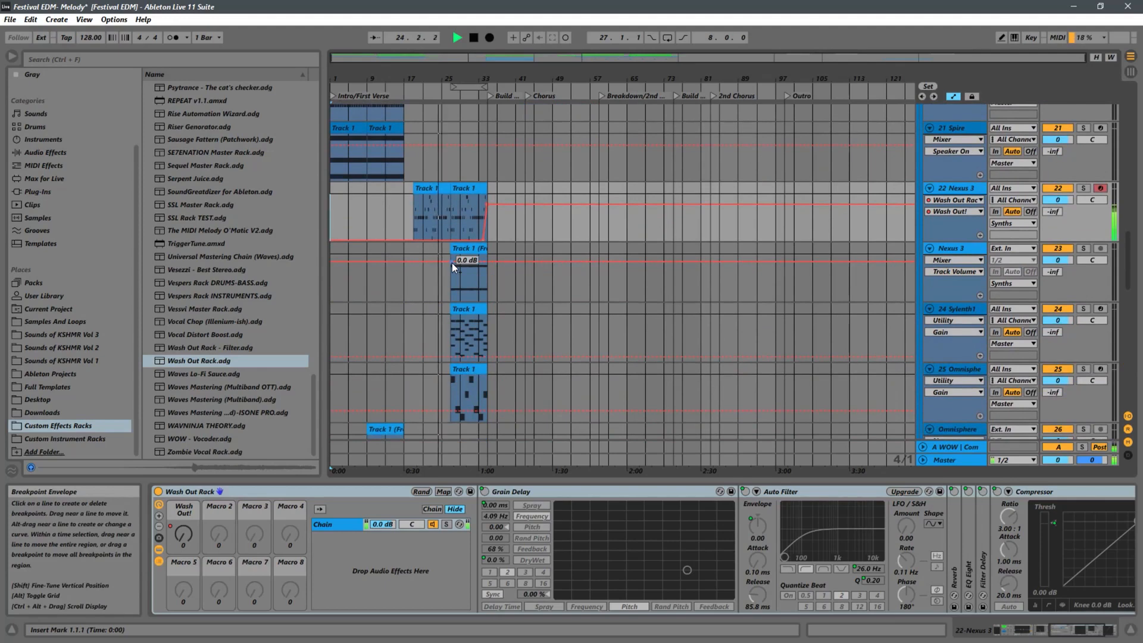
scroll(451, 262, "down", 2)
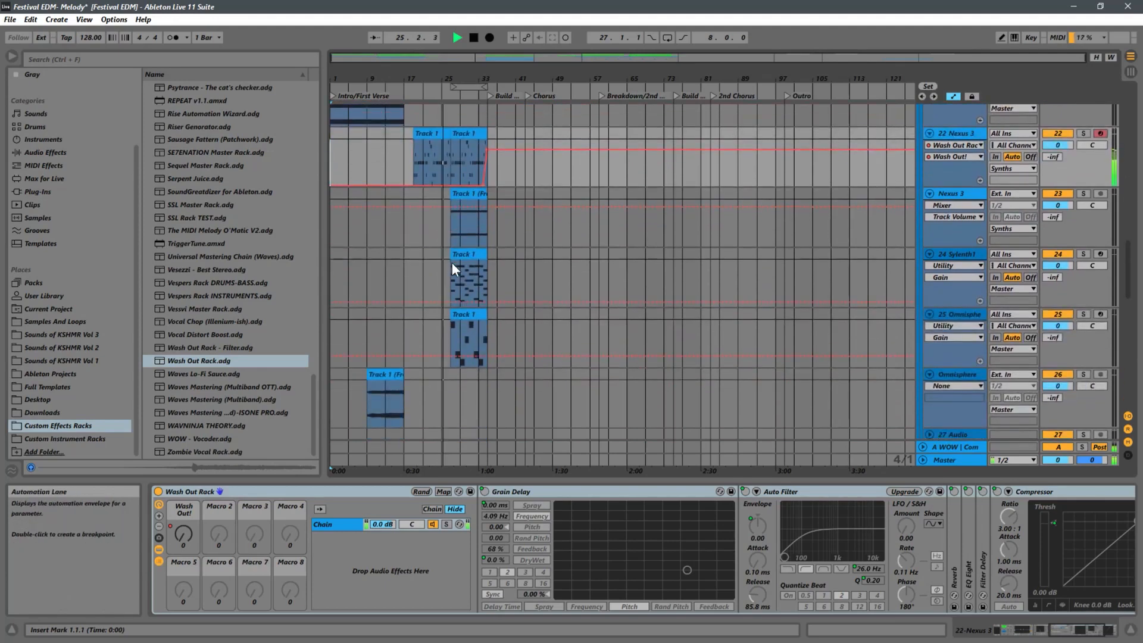
scroll(452, 263, "up", 8)
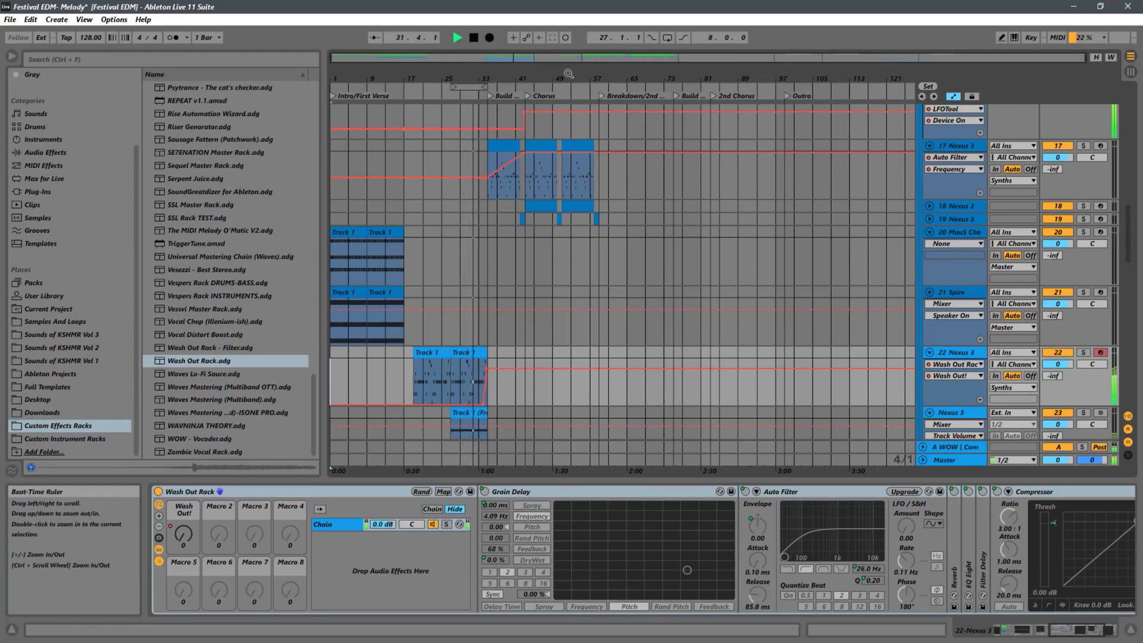
left_click_drag(568, 74, 543, 167)
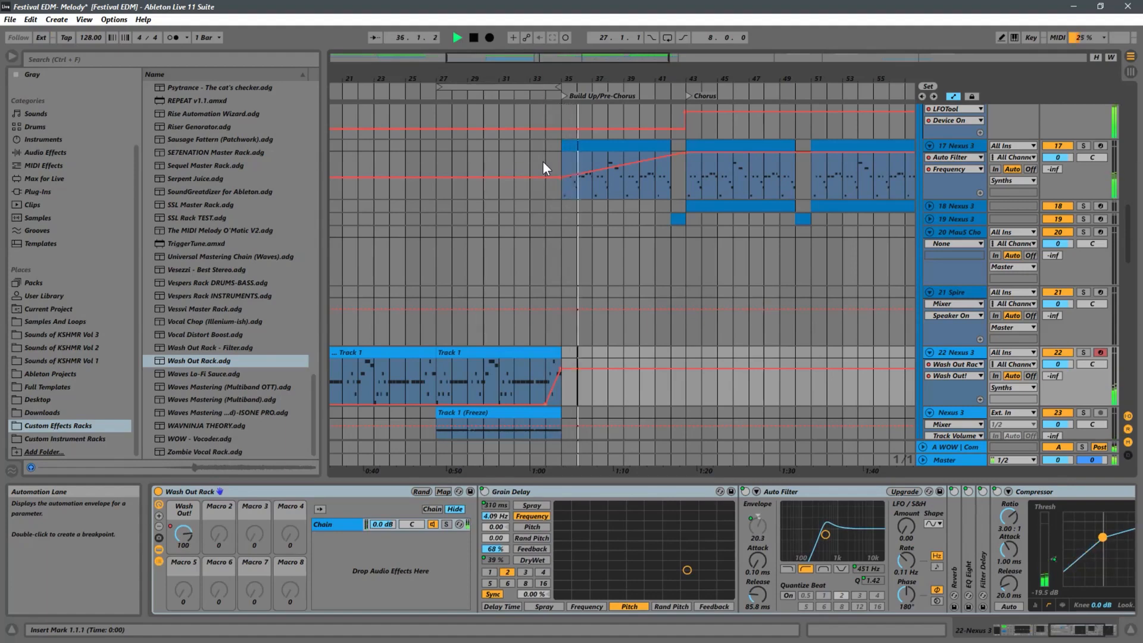
left_click_drag(794, 76, 709, 37)
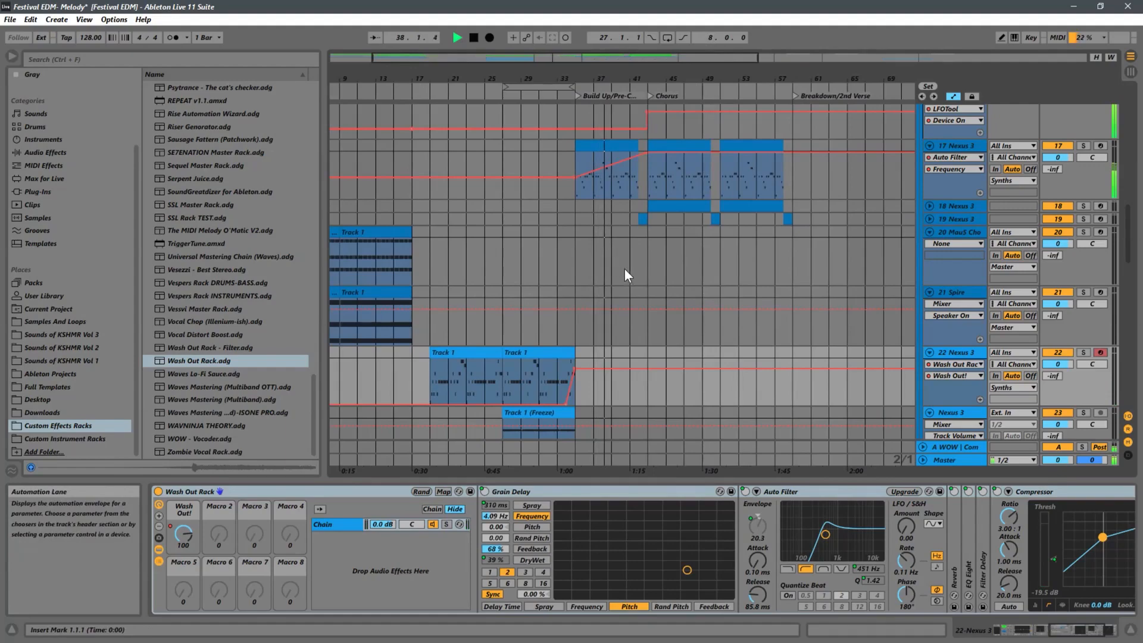
Step: Collapse the individual tracks inside the DRUMS group to their minimum height
scroll(624, 270, "up", 10)
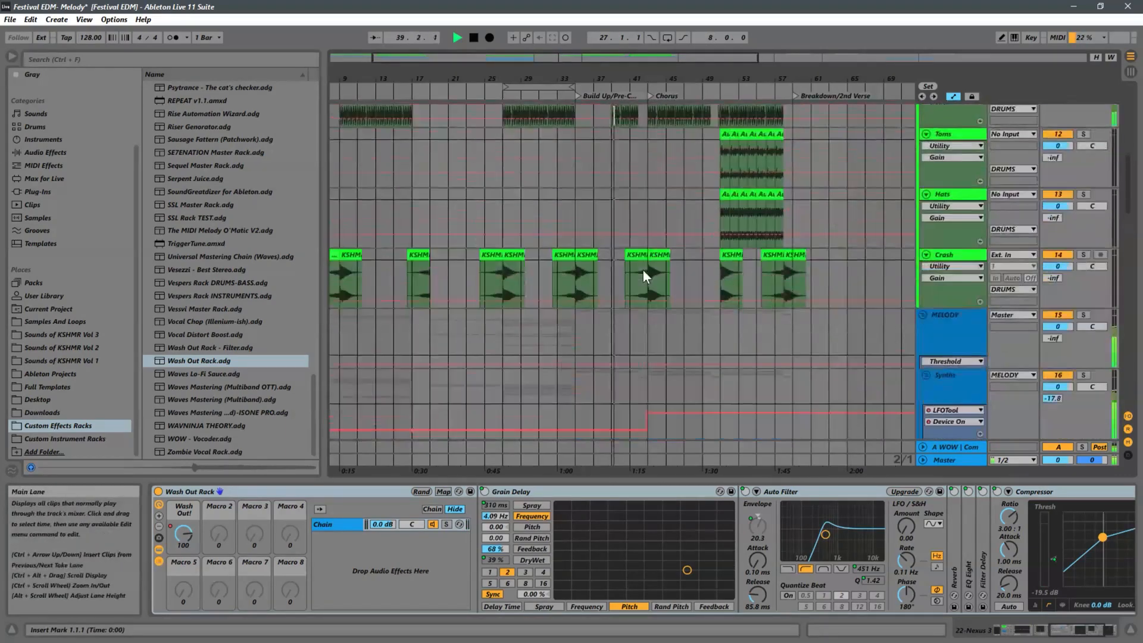
scroll(643, 271, "up", 10)
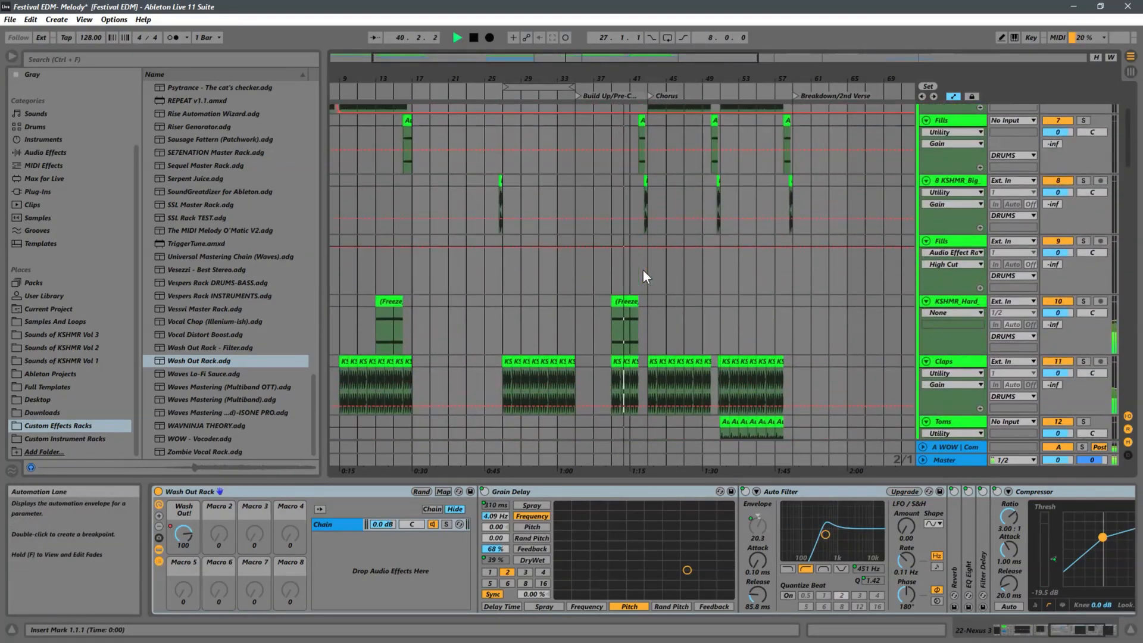
scroll(756, 238, "up", 5)
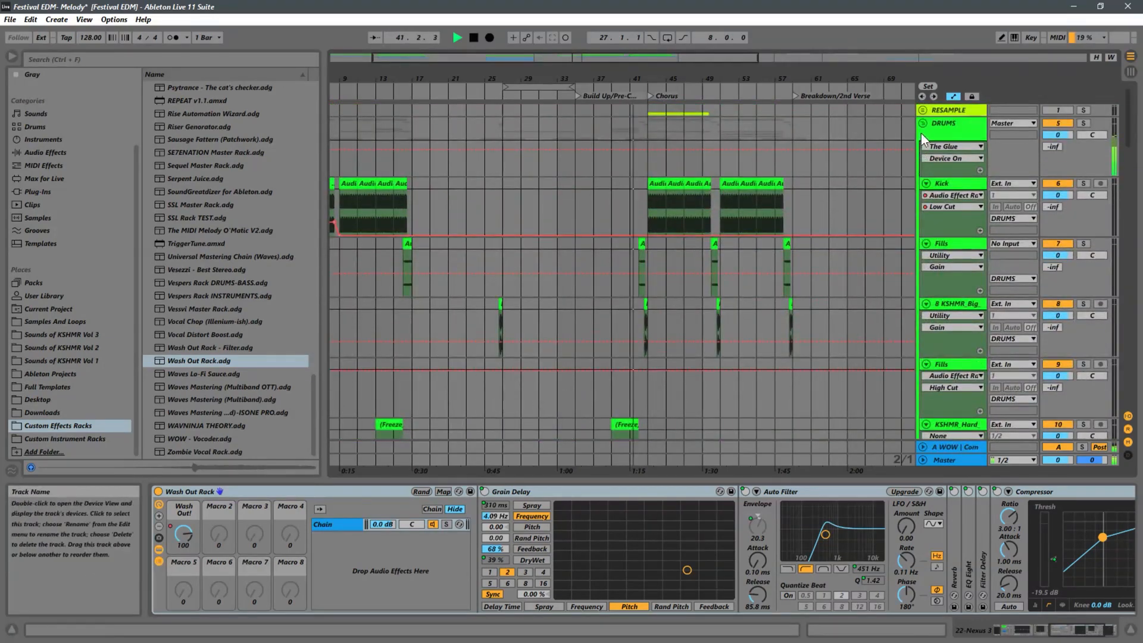
left_click(922, 123)
left_click(923, 125)
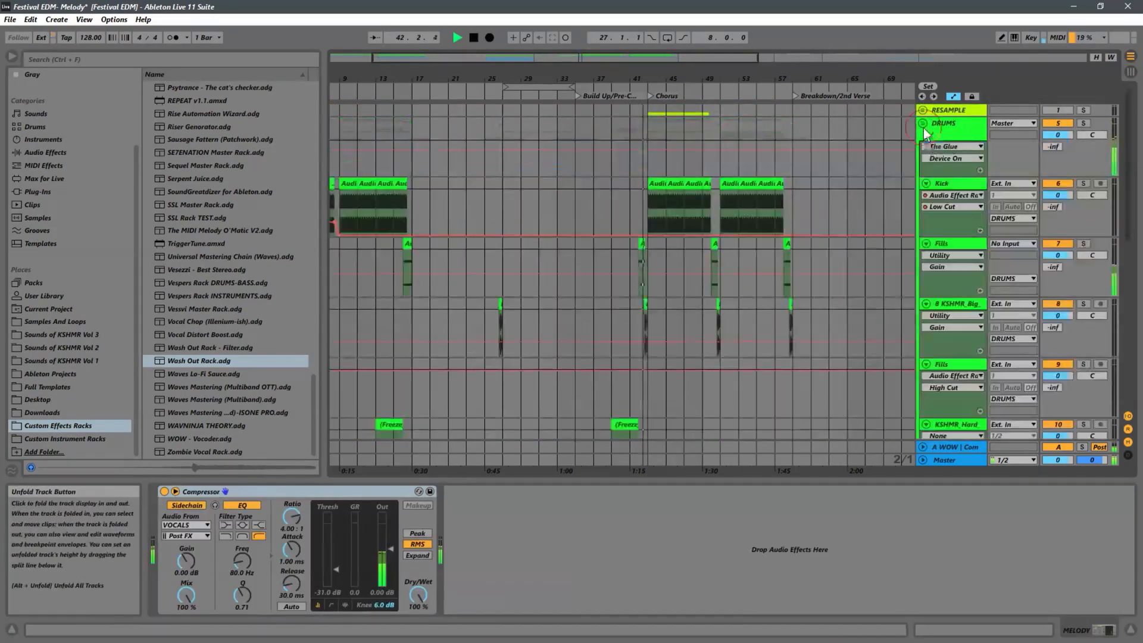
key("h")
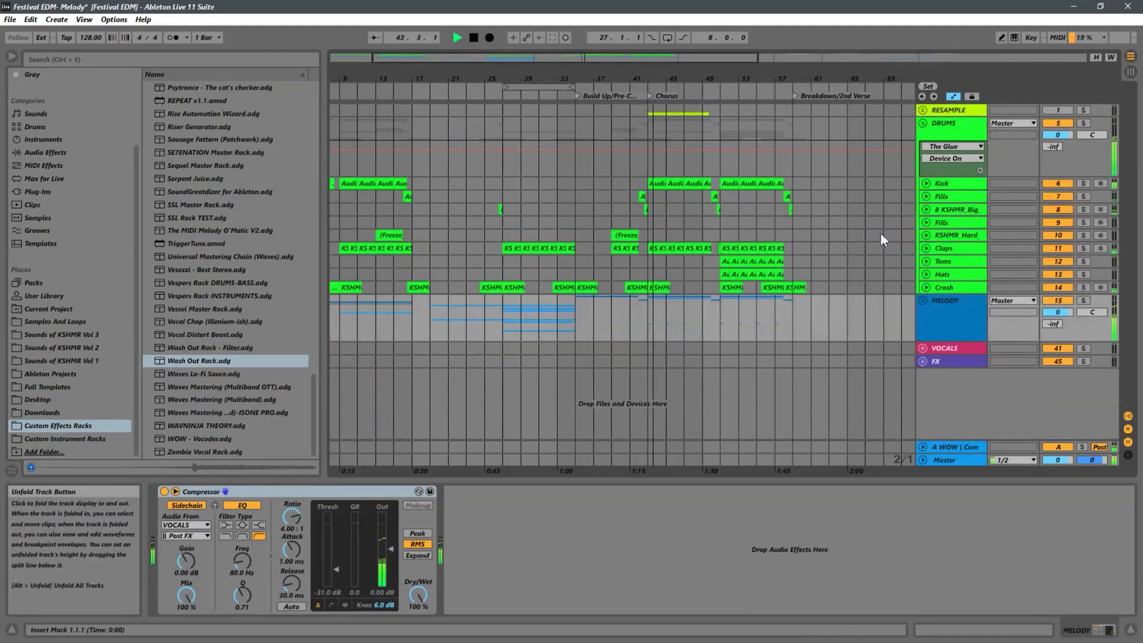
Step: Unfold the MELODY group and fold its Synths subgroup
left_click(922, 300)
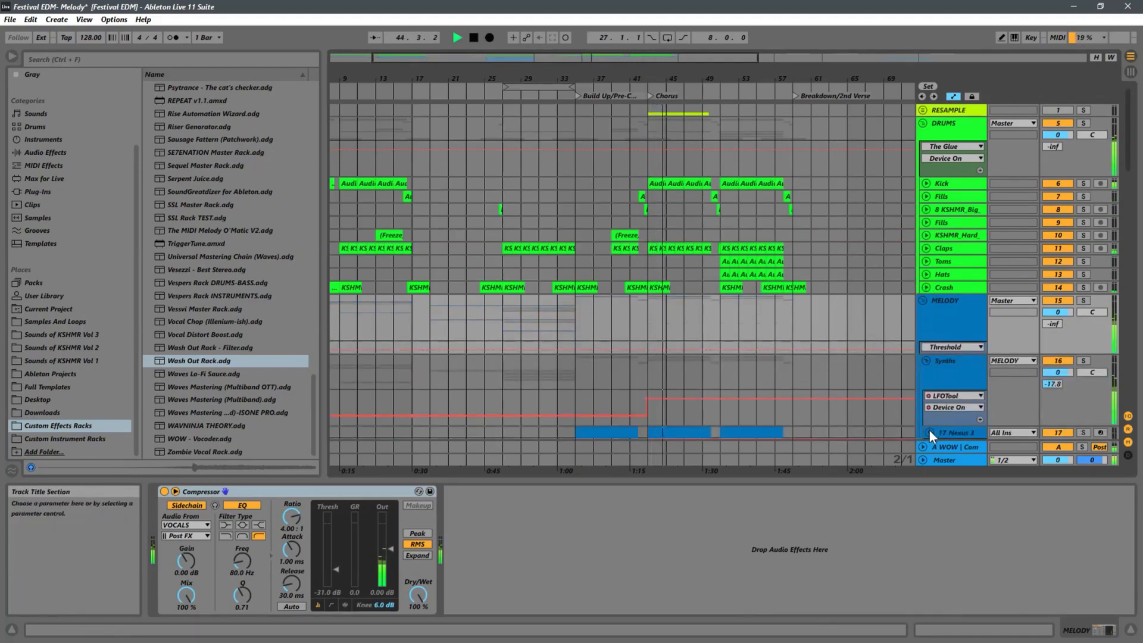
left_click(926, 360)
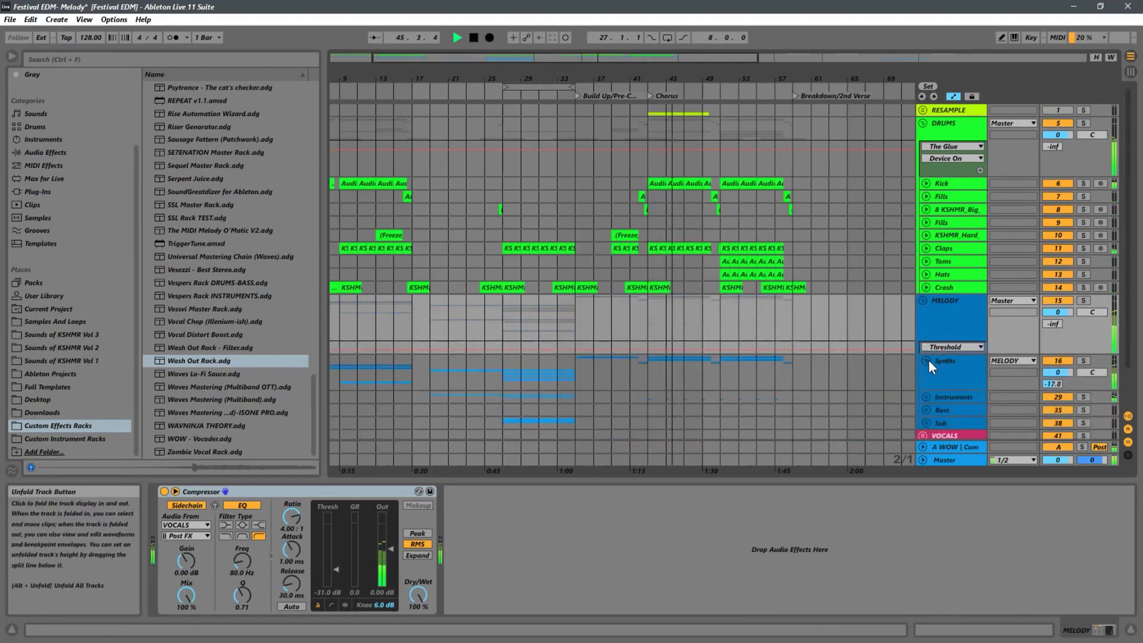
Step: Stop playback and delete all content on every track from the Breakdown/2nd Verse at 59.1.1 to 125.1.1
scroll(809, 290, "down", 3)
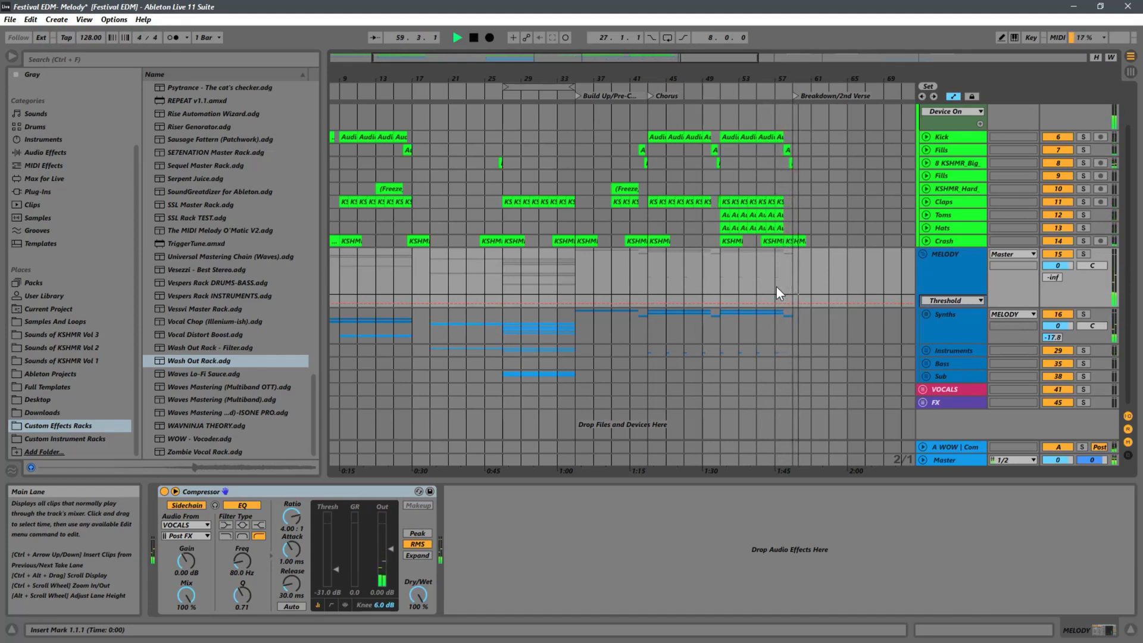
key("space")
left_click(793, 270)
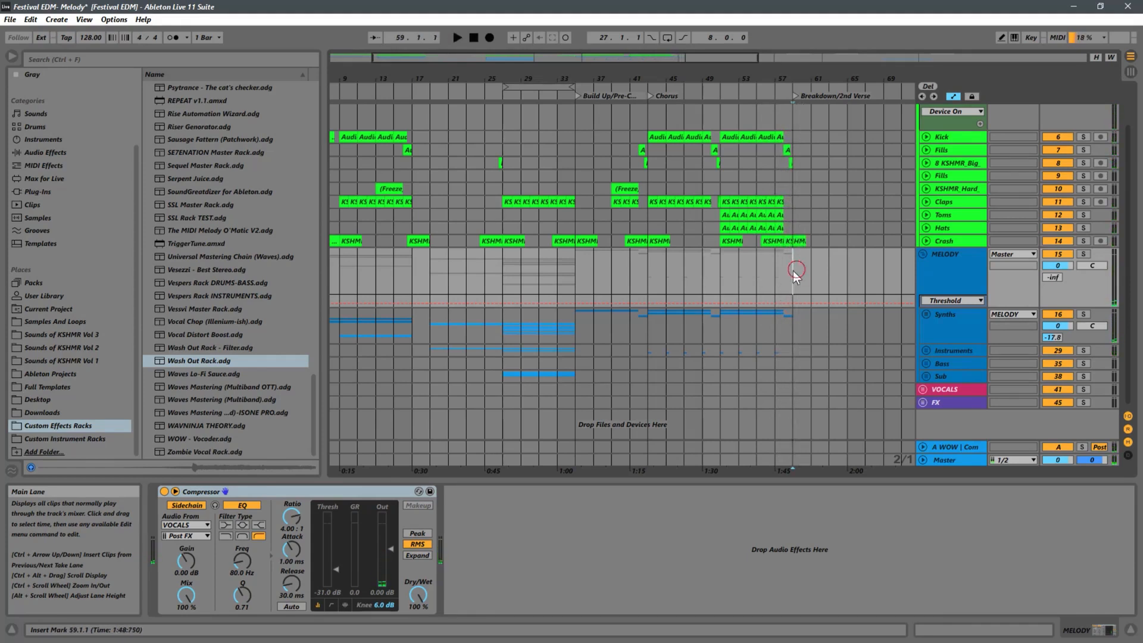
left_click_drag(866, 78, 649, 12)
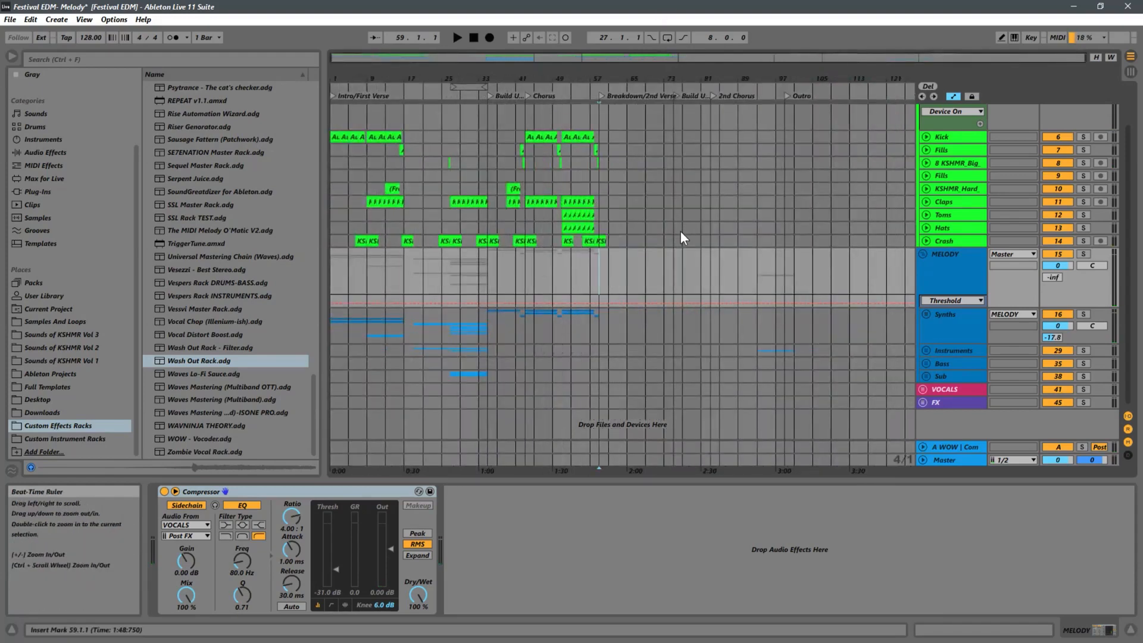
scroll(683, 232, "up", 2)
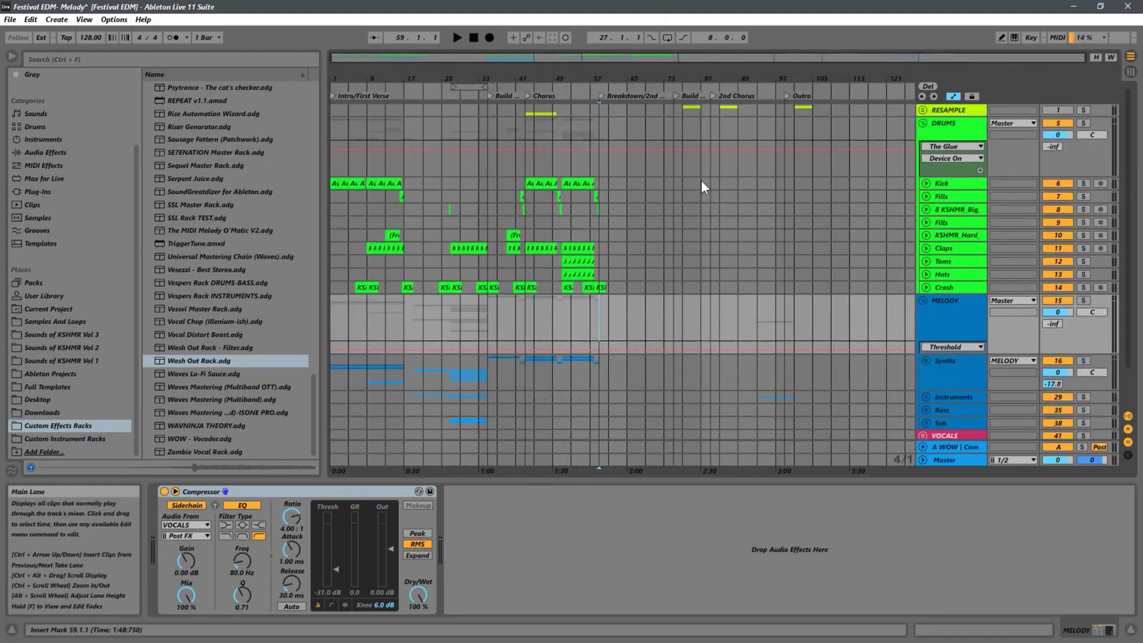
left_click(598, 113)
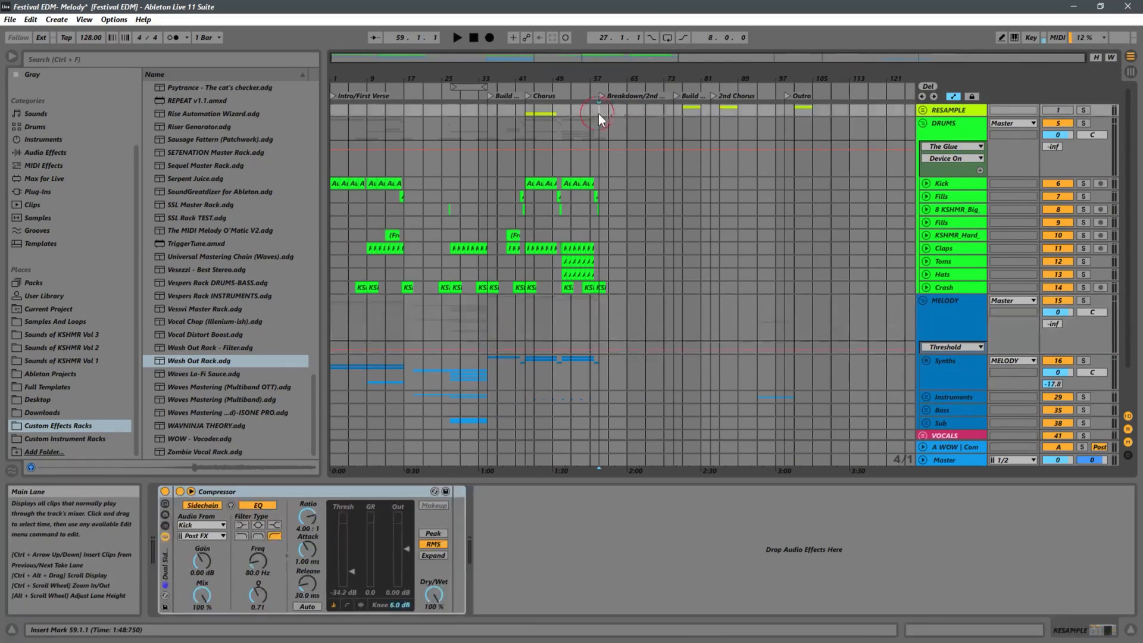
left_click(911, 459, "shift")
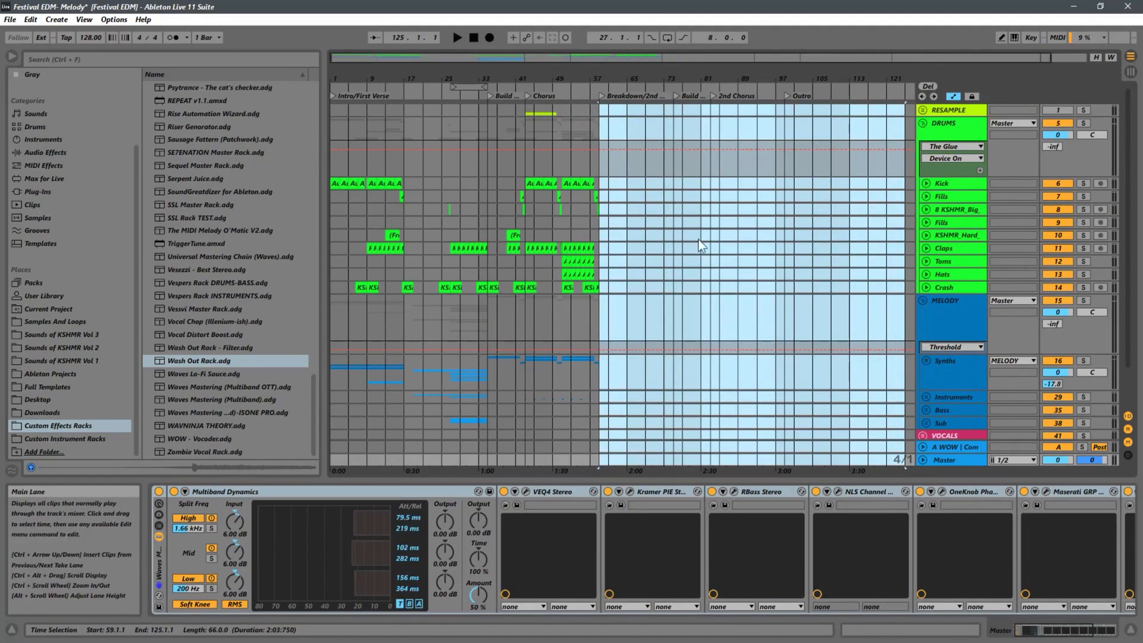
Step: Set the insert marker at 17.1.1 on the DRUMS track, where the intro's kick section ends
left_click_drag(394, 76, 516, 70)
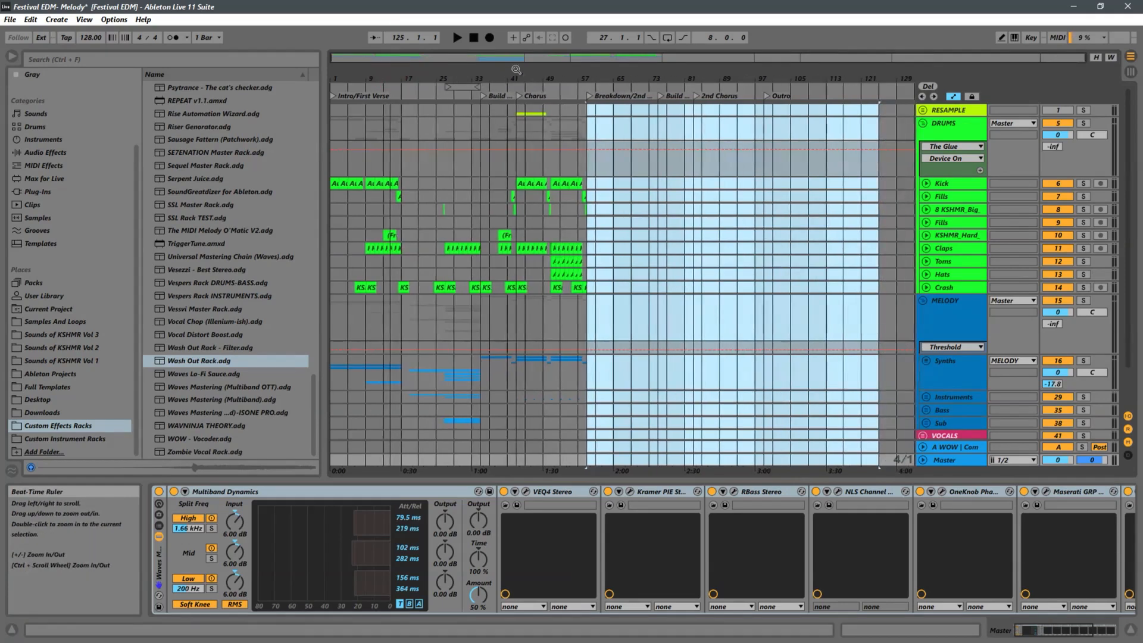
left_click(403, 170)
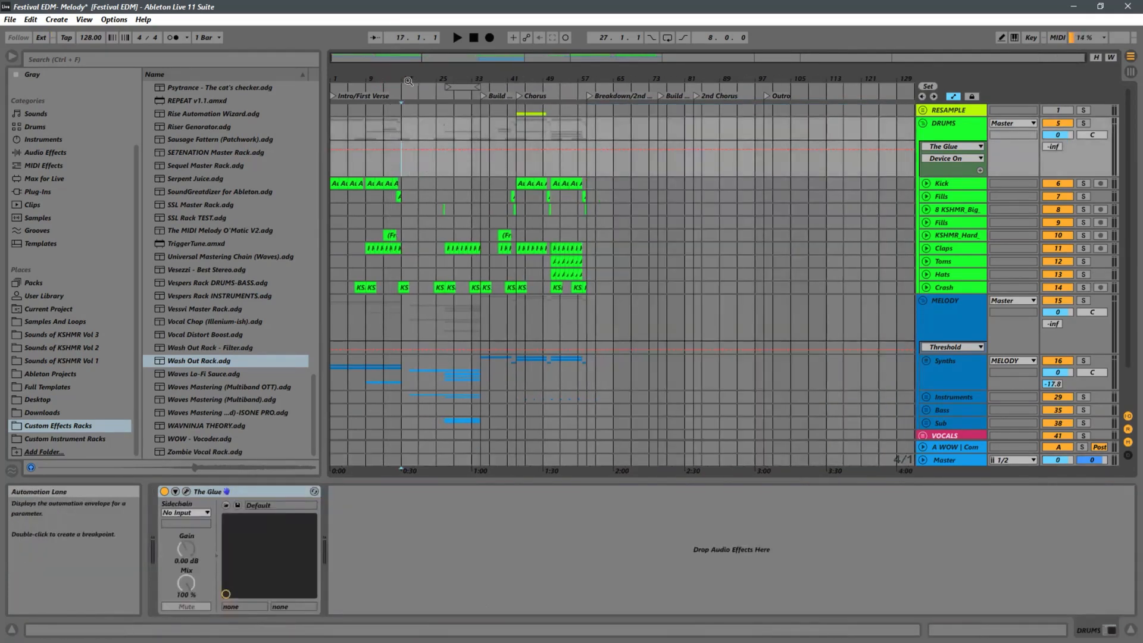
left_click_drag(408, 81, 592, 321)
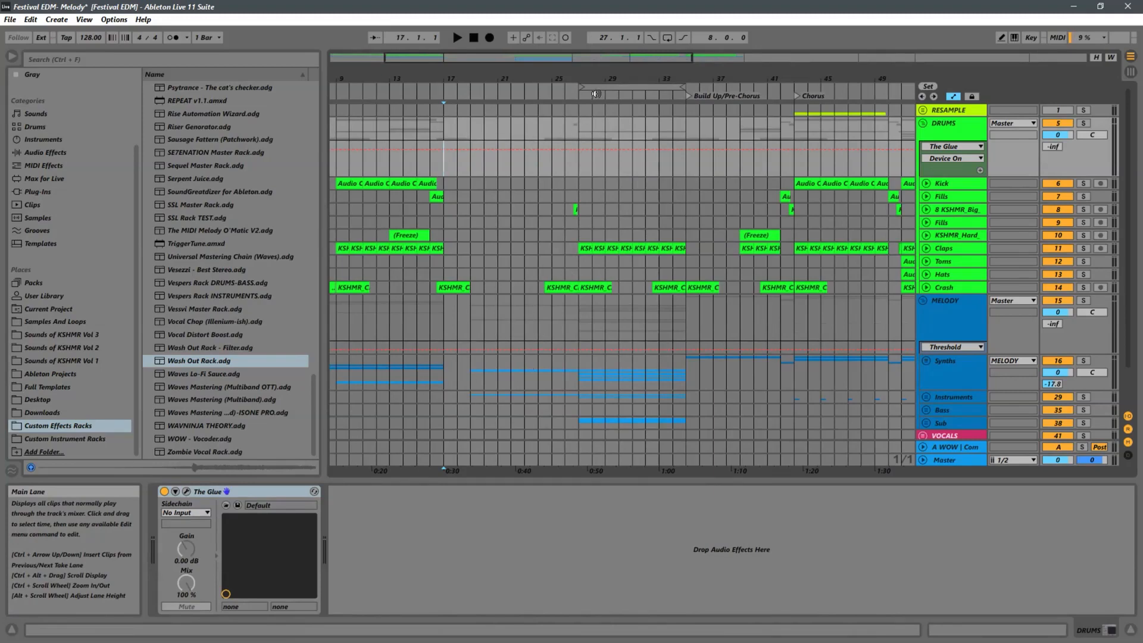
Step: Set the arrangement loop to start at 17.1.1 and span 42 bars, ending at the Breakdown/2nd Verse marker at 59.1.1
left_click_drag(582, 87, 448, 94)
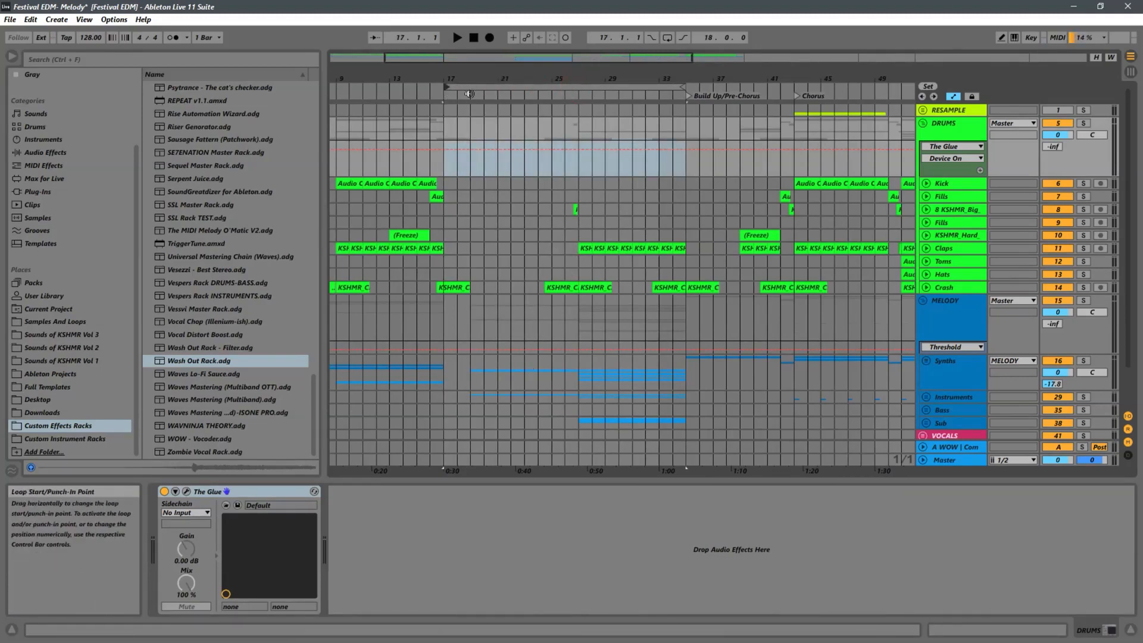
left_click_drag(540, 85, 601, 10)
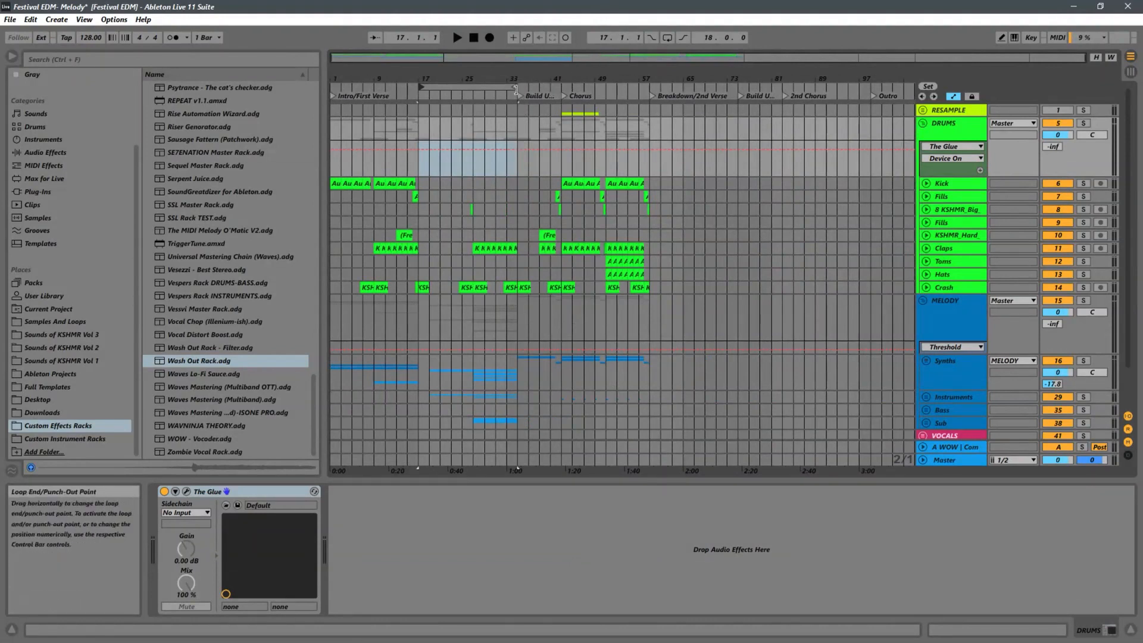
left_click_drag(516, 89, 648, 83)
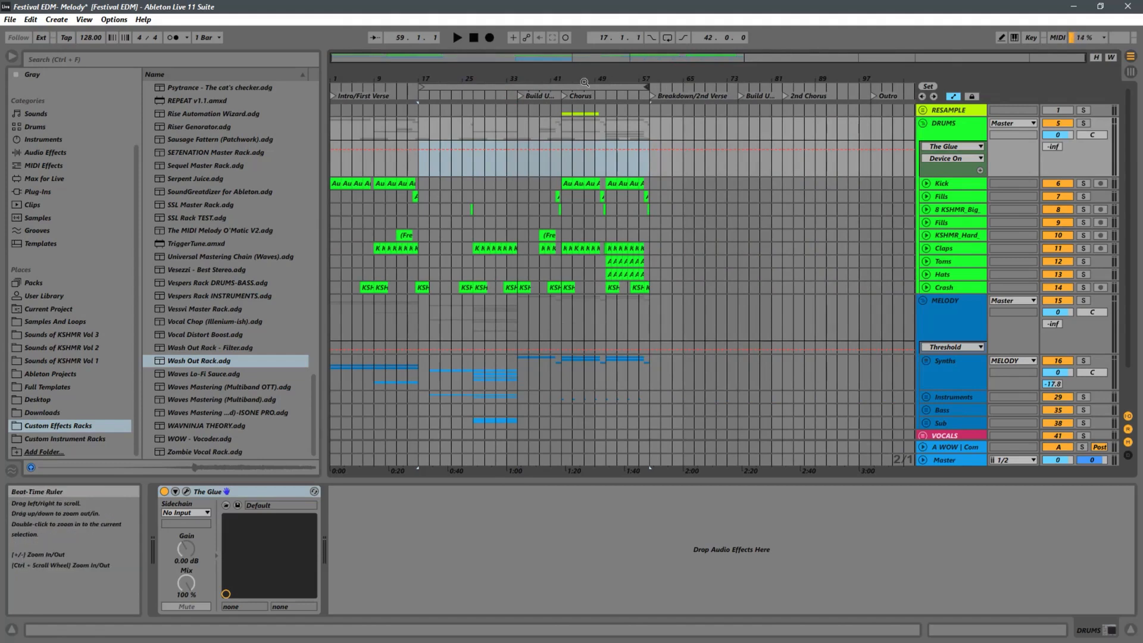
Step: Select the material on all tracks inside the loop region and duplicate that time range
left_click(522, 88)
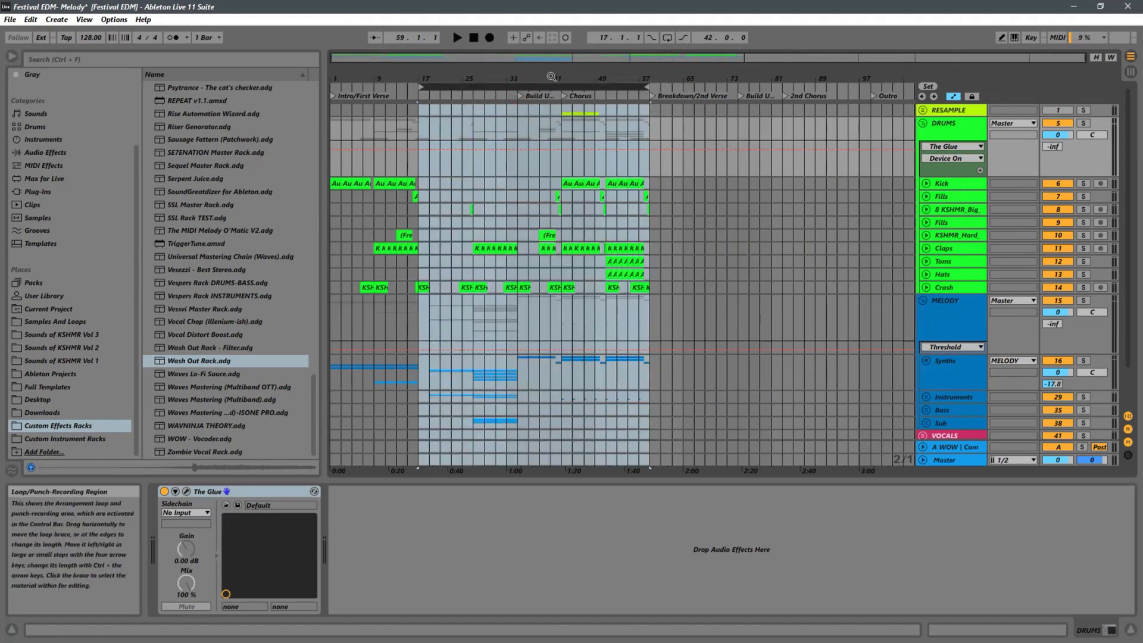
left_click_drag(546, 78, 614, 68)
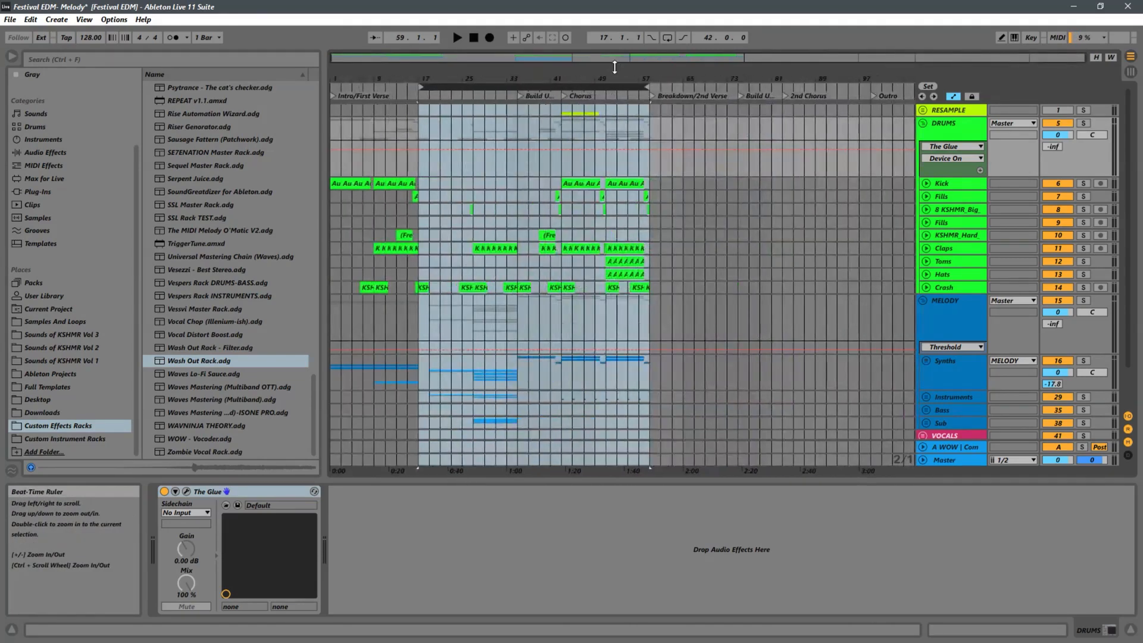
right_click(493, 88)
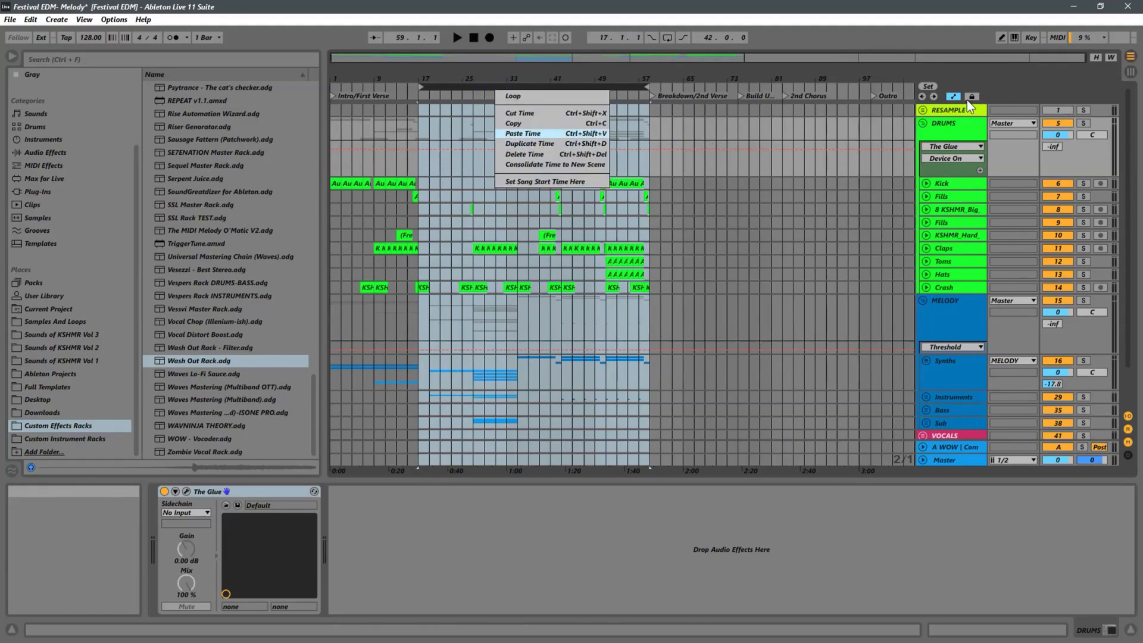
left_click(565, 74)
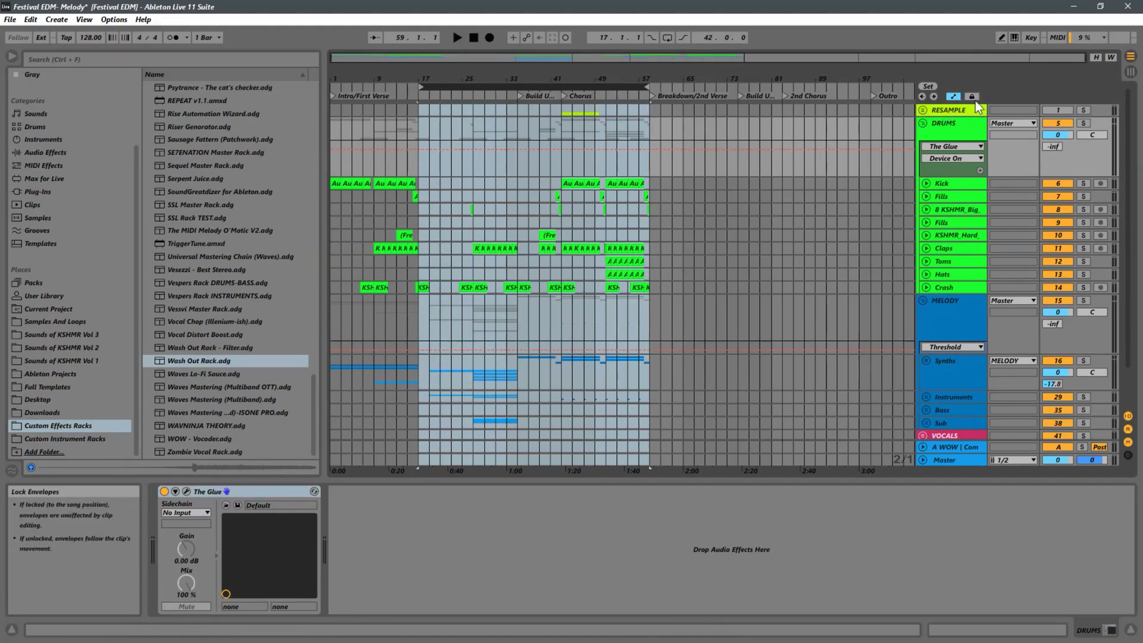
right_click(476, 91)
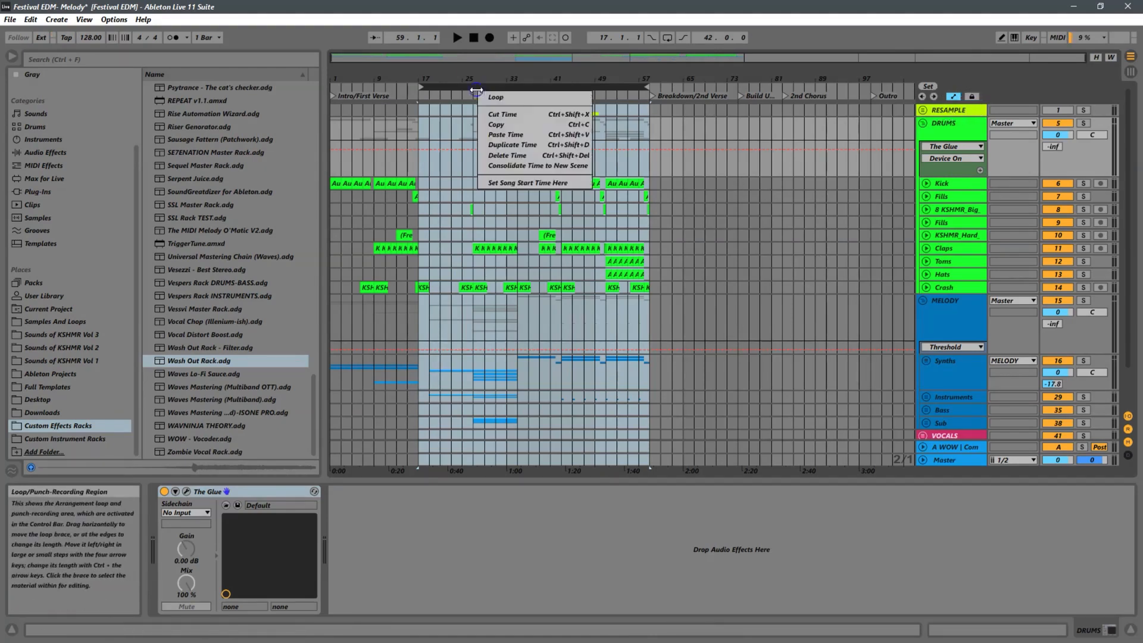
left_click(513, 145)
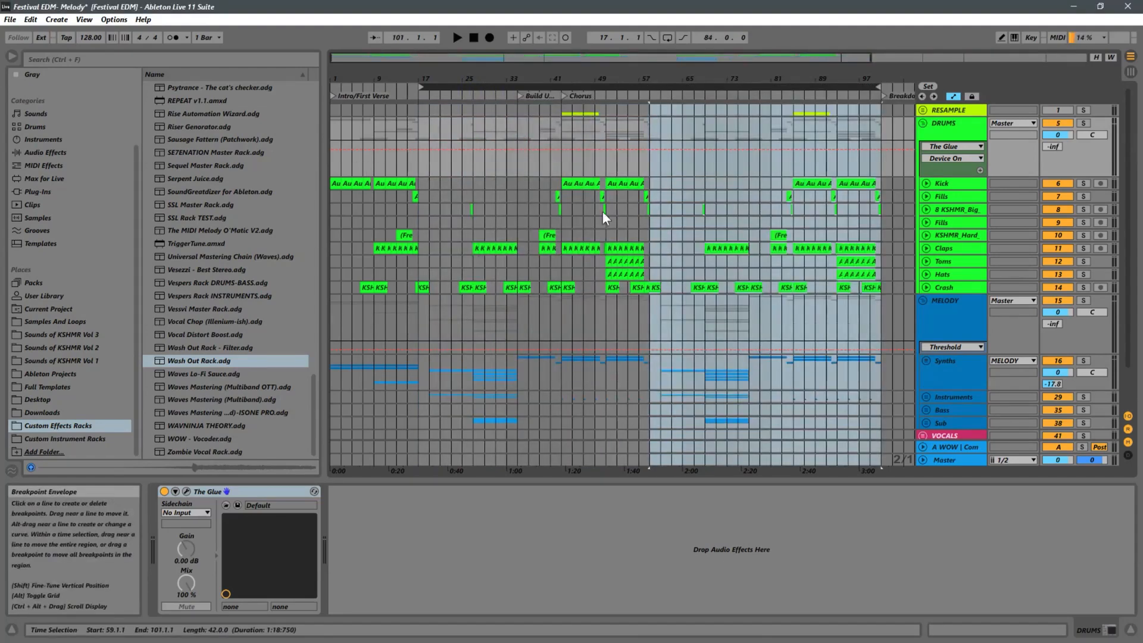
Step: Play the arrangement from 55.1.1 to hear the end of the first chorus lead into the duplicated section, and stop playback
left_click(629, 324)
key("space")
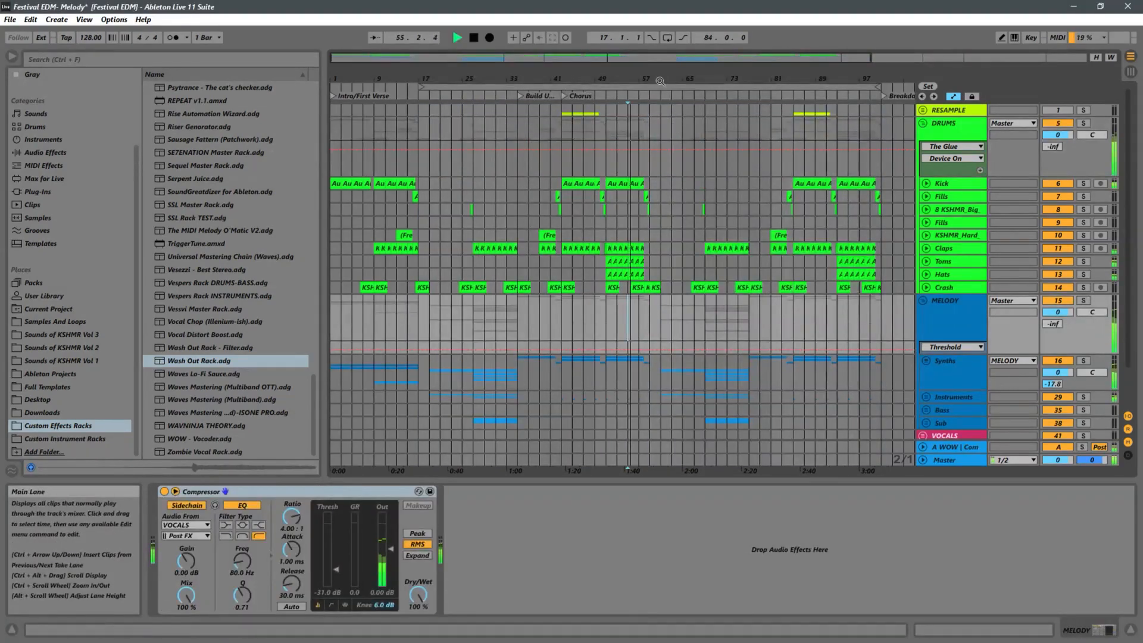
left_click_drag(654, 77, 655, 158)
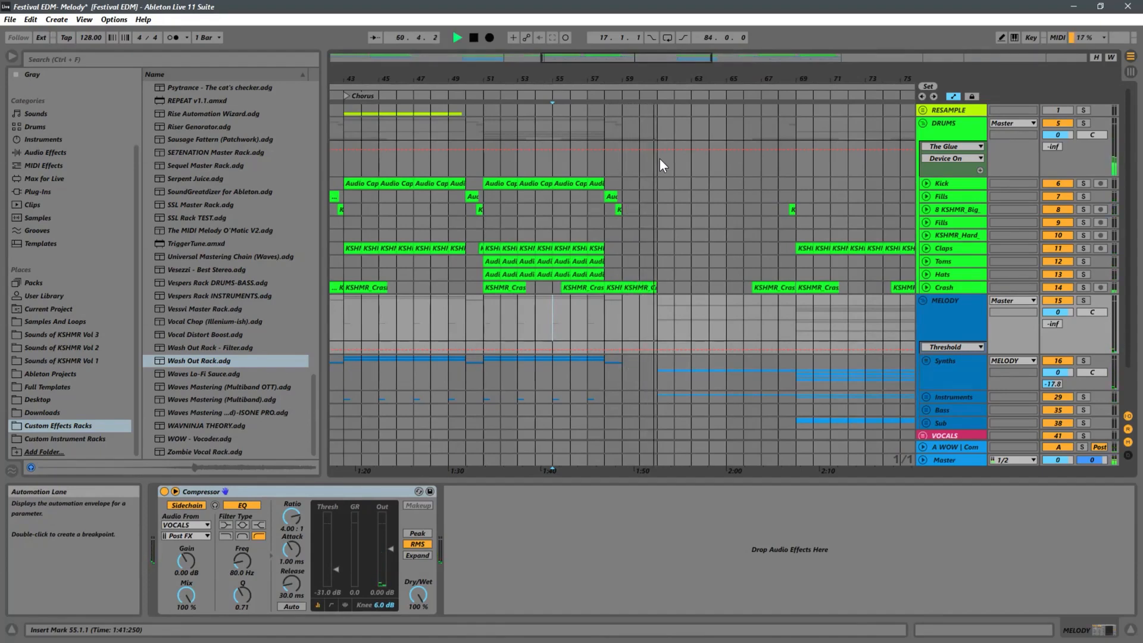
left_click_drag(722, 86, 555, 5)
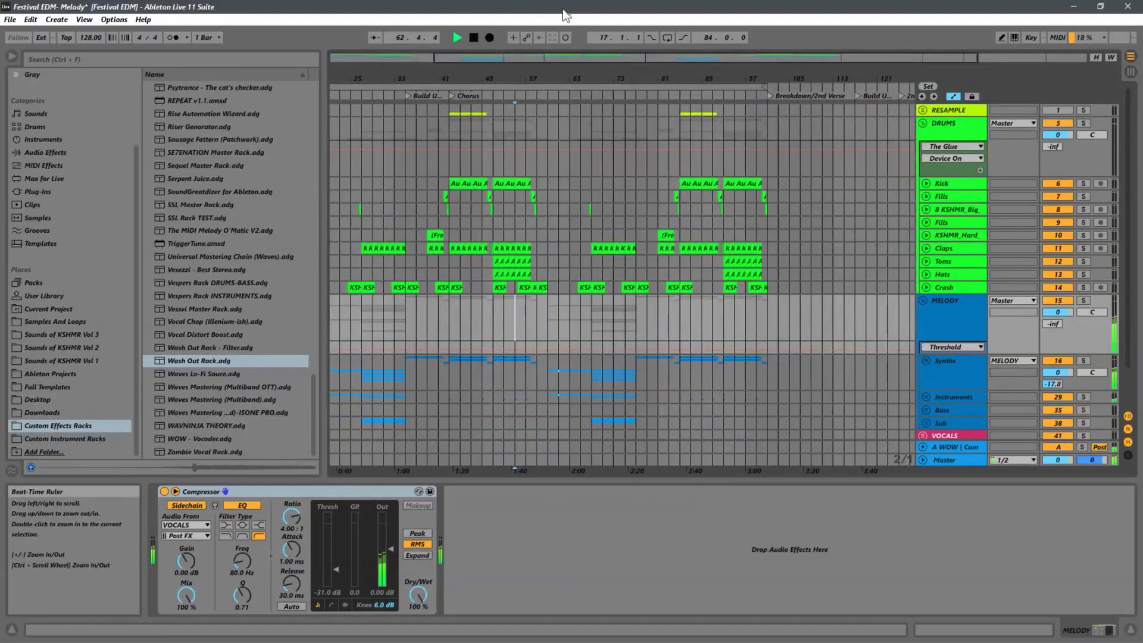
left_click_drag(709, 78, 715, 35)
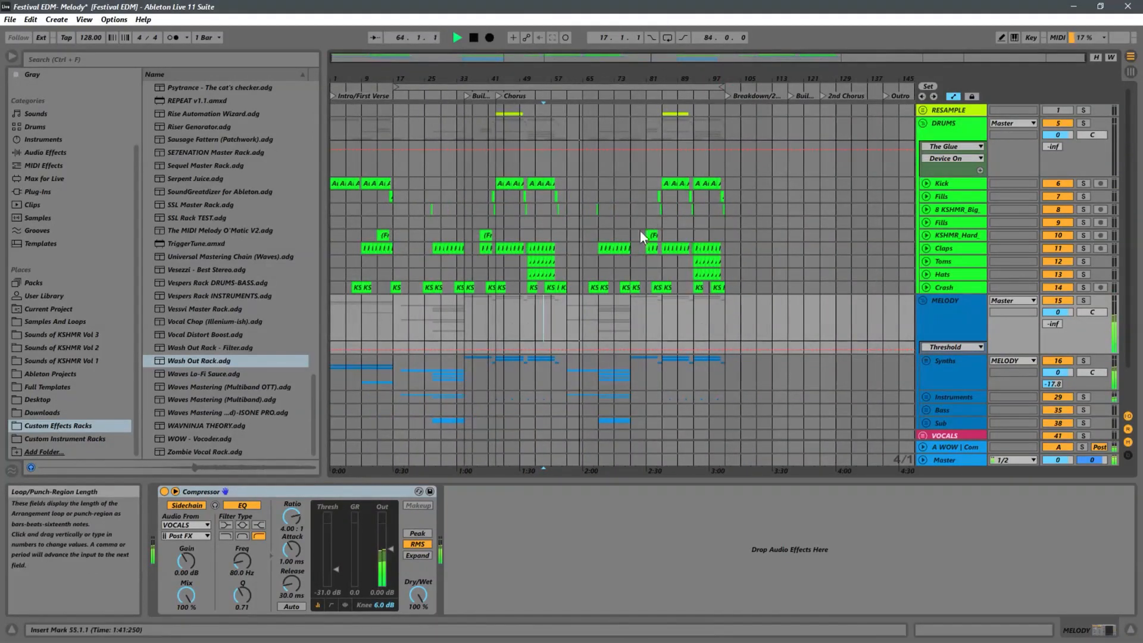
left_click(557, 312)
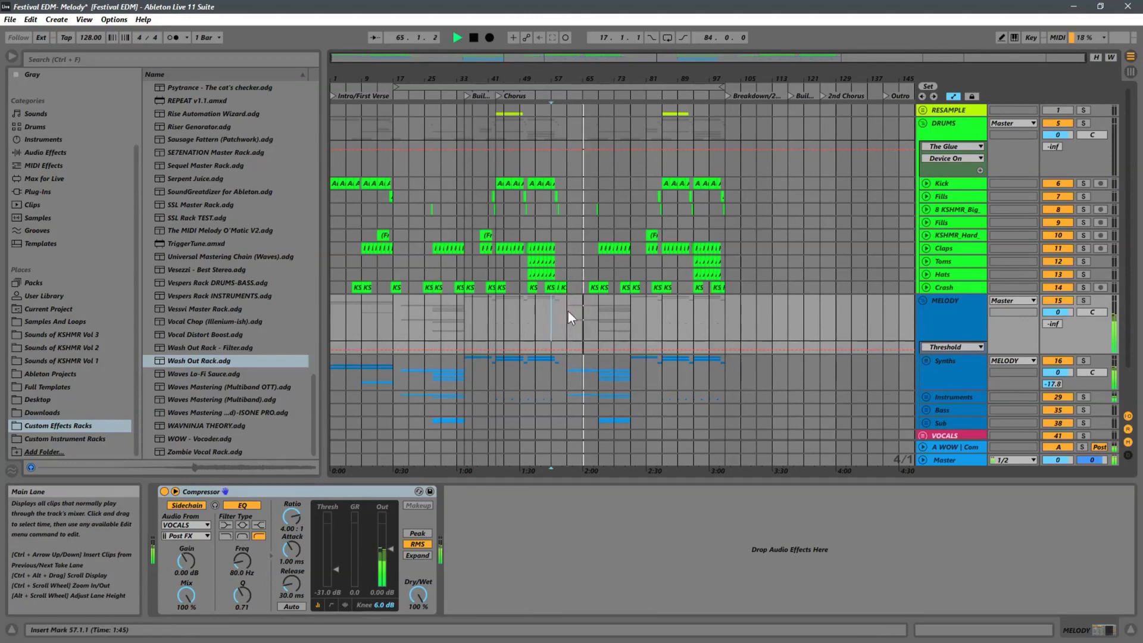
scroll(584, 262, "down", 3)
scroll(585, 263, "up", 3)
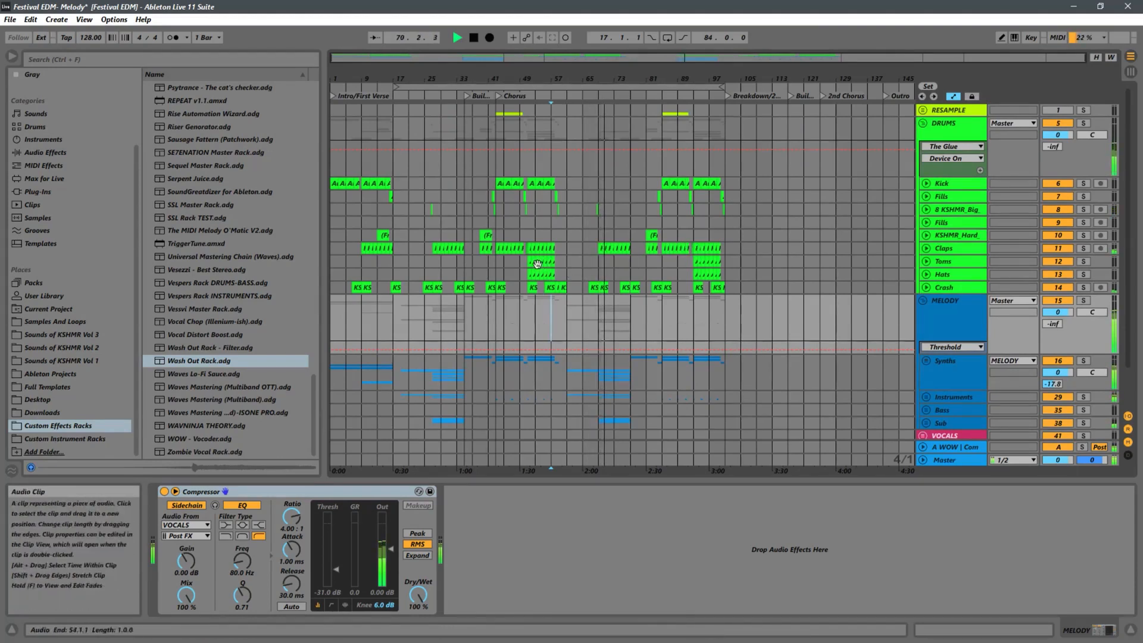
key("space")
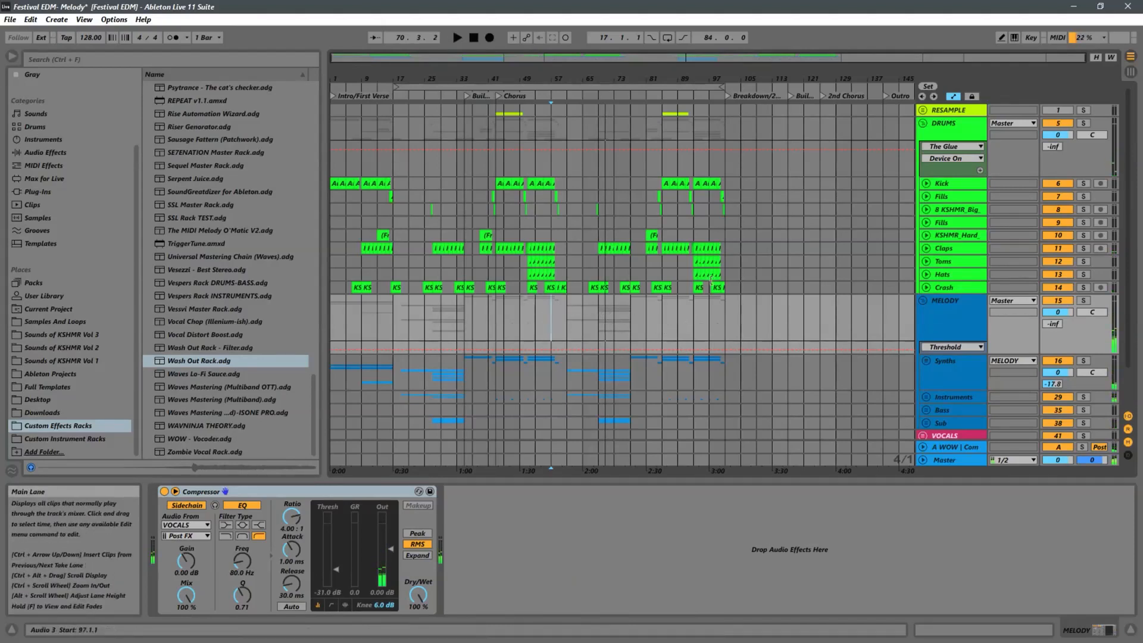
Step: Select the MELODY group's content from 65.1.1 to 101.1.1 and fold all track groups
left_click(725, 326)
left_click_drag(717, 327, 587, 328)
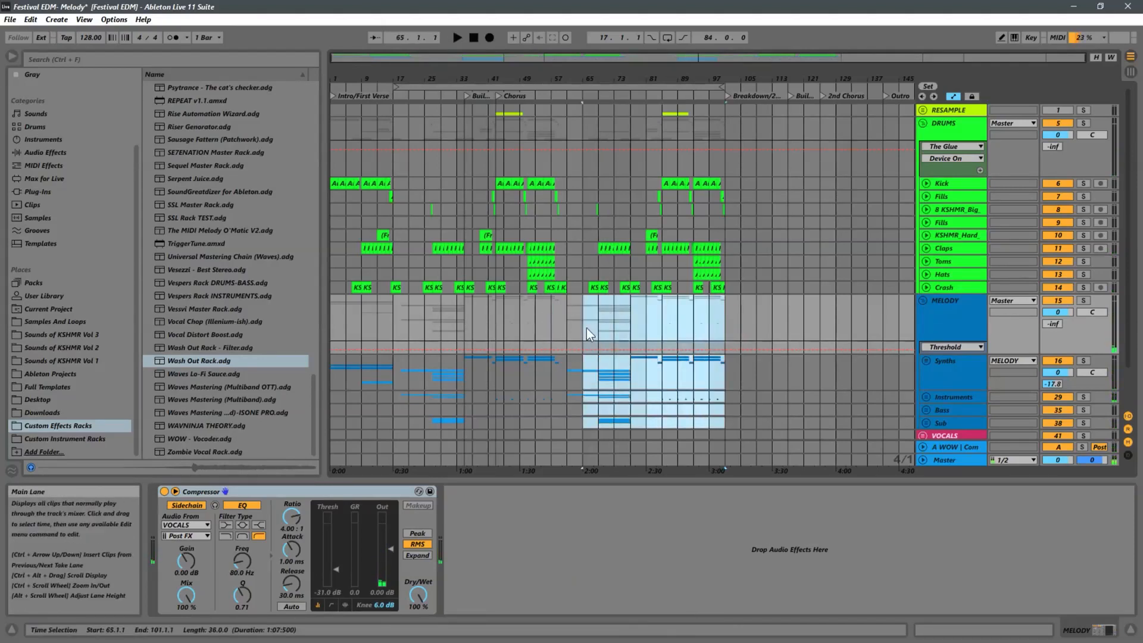
left_click(923, 299, "alt")
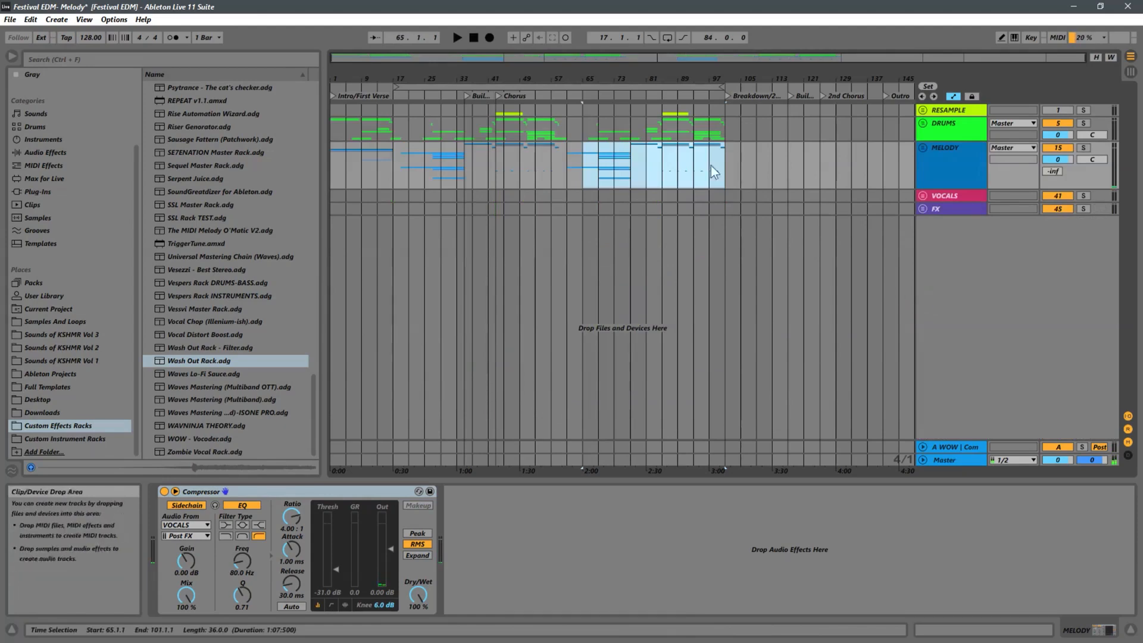
Step: Unfold the MELODY group with its subgroups and collapse the Instruments subgroup's tracks to minimum height
left_click(922, 149)
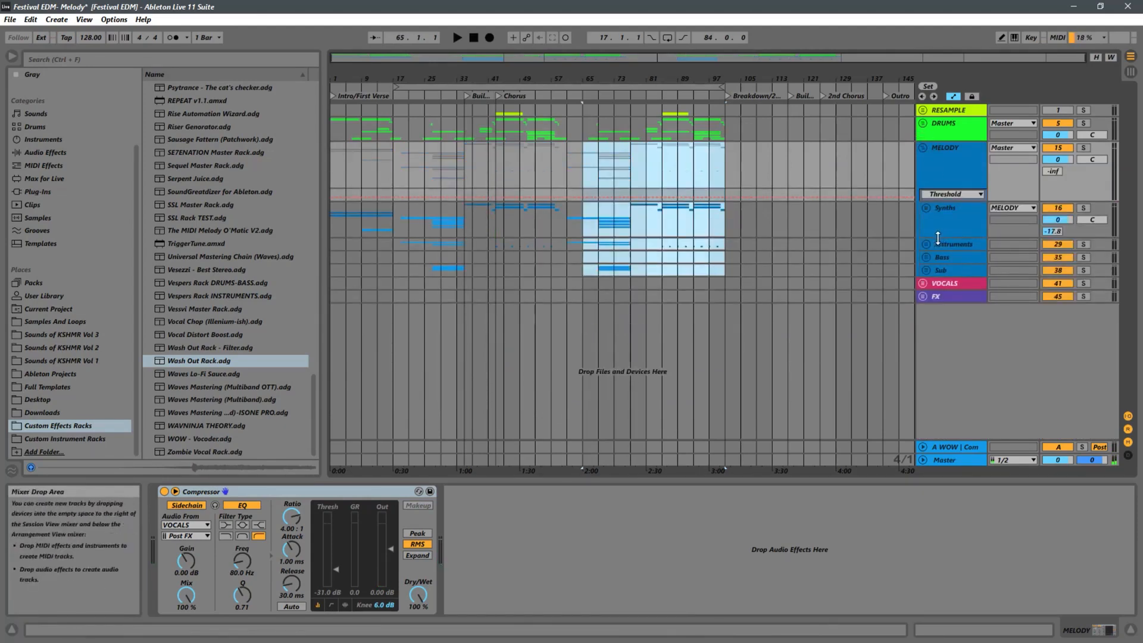
left_click(925, 244, "alt")
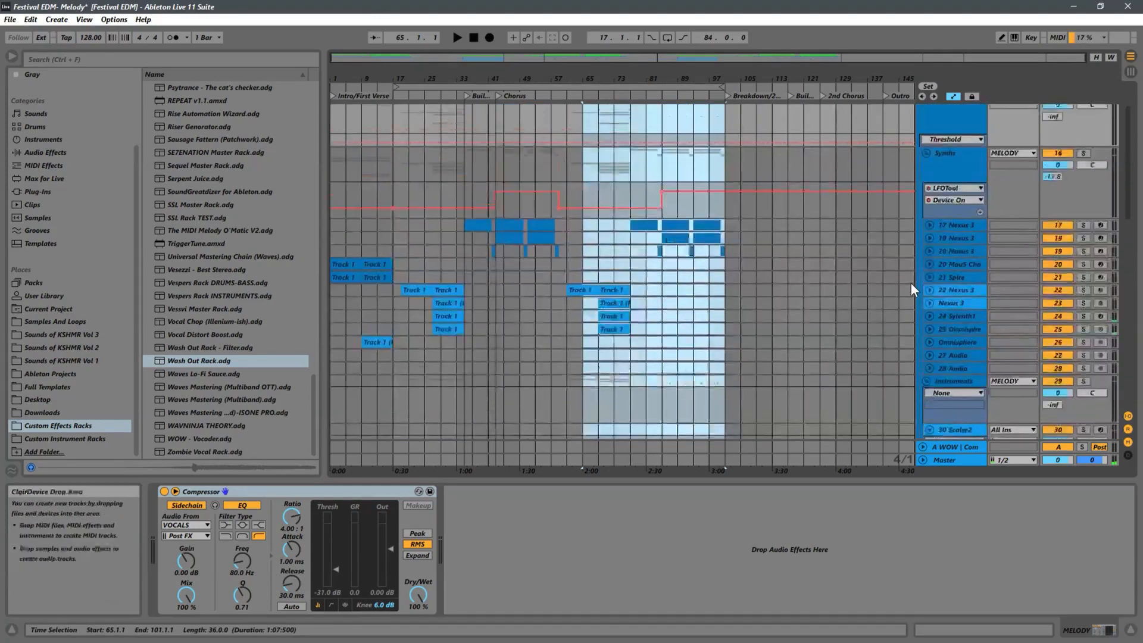
scroll(912, 281, "down", 3)
left_click(929, 280, "alt")
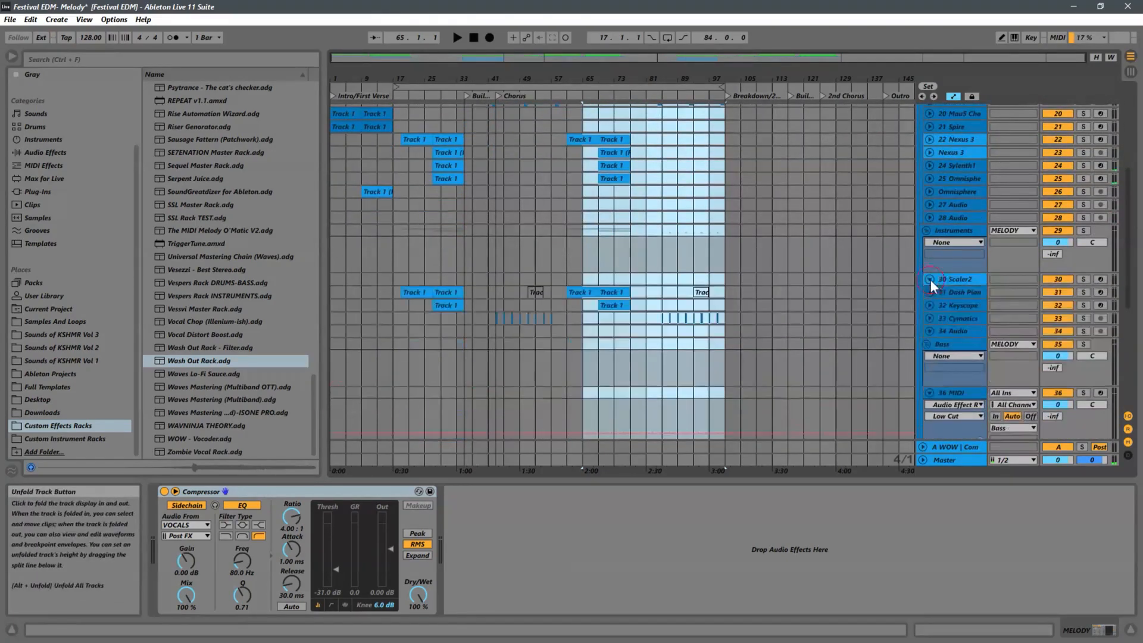
Step: Unfold the DRUMS group and fold the MELODY group
scroll(938, 280, "up", 5)
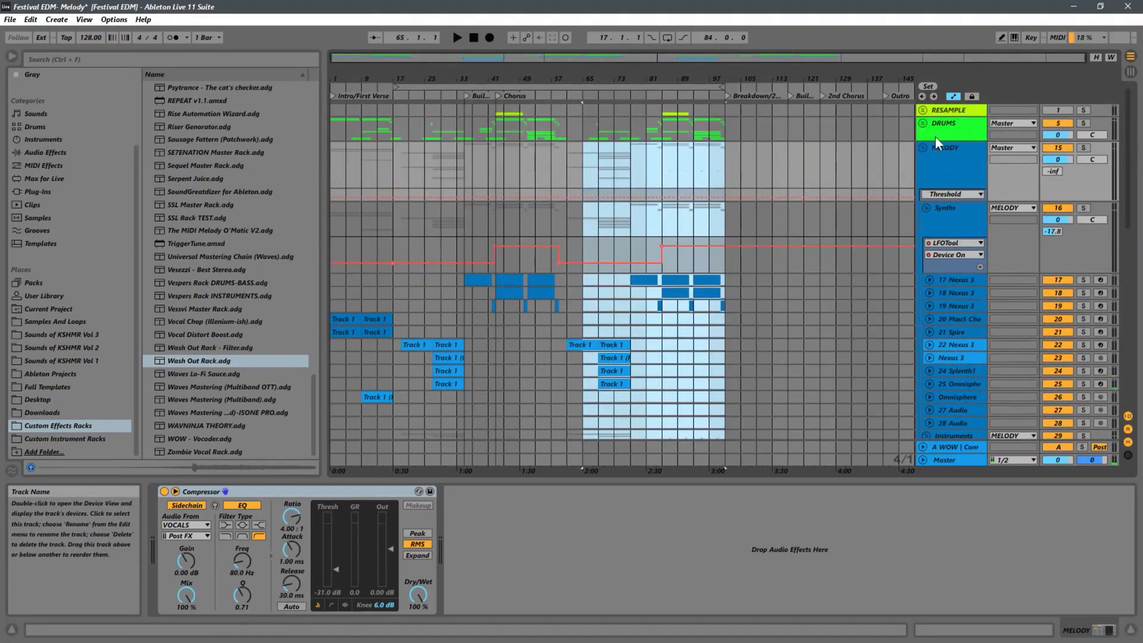
left_click(925, 126)
scroll(802, 210, "down", 5)
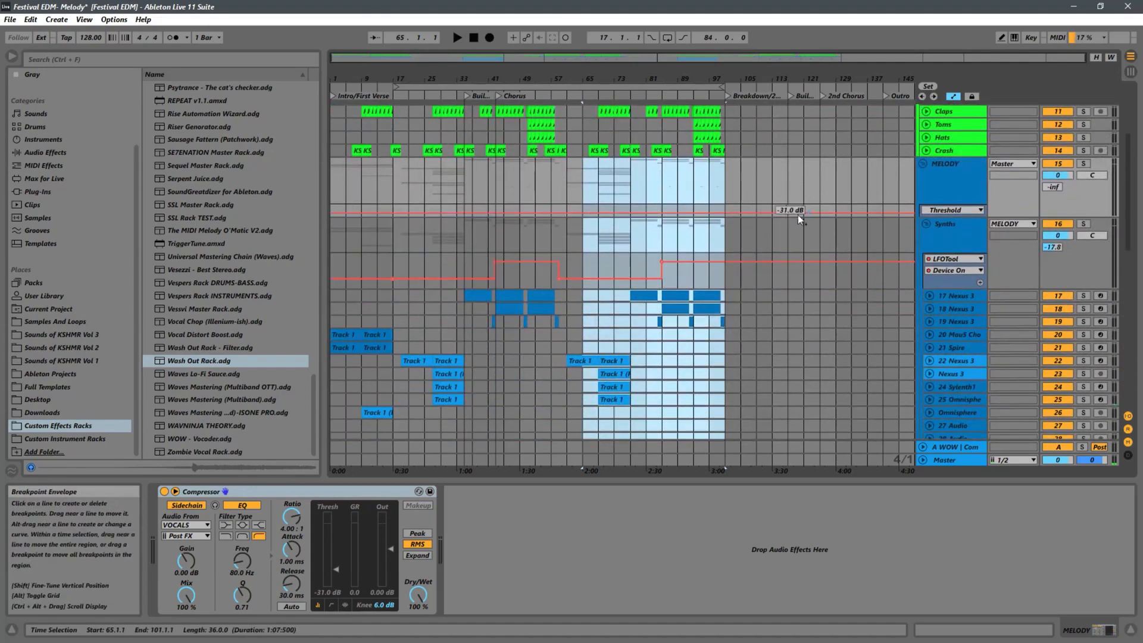
key("u")
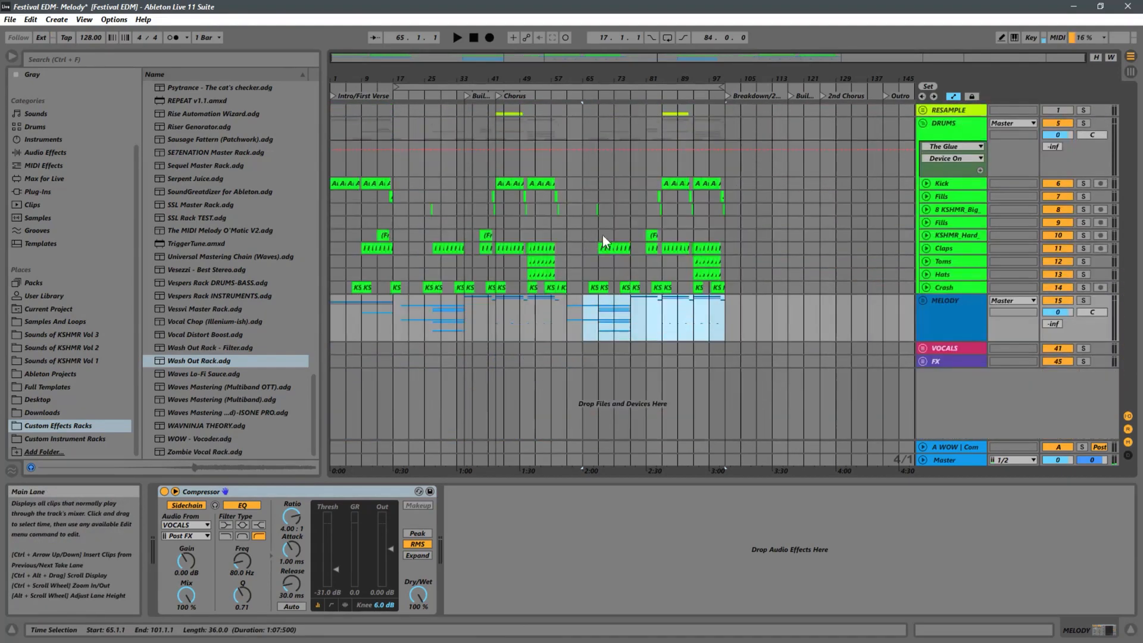
Step: Refold and unfold the DRUMS group, unfold the MELODY group, and look over the drum and instrument tracks in the duplicated section
left_click(924, 123)
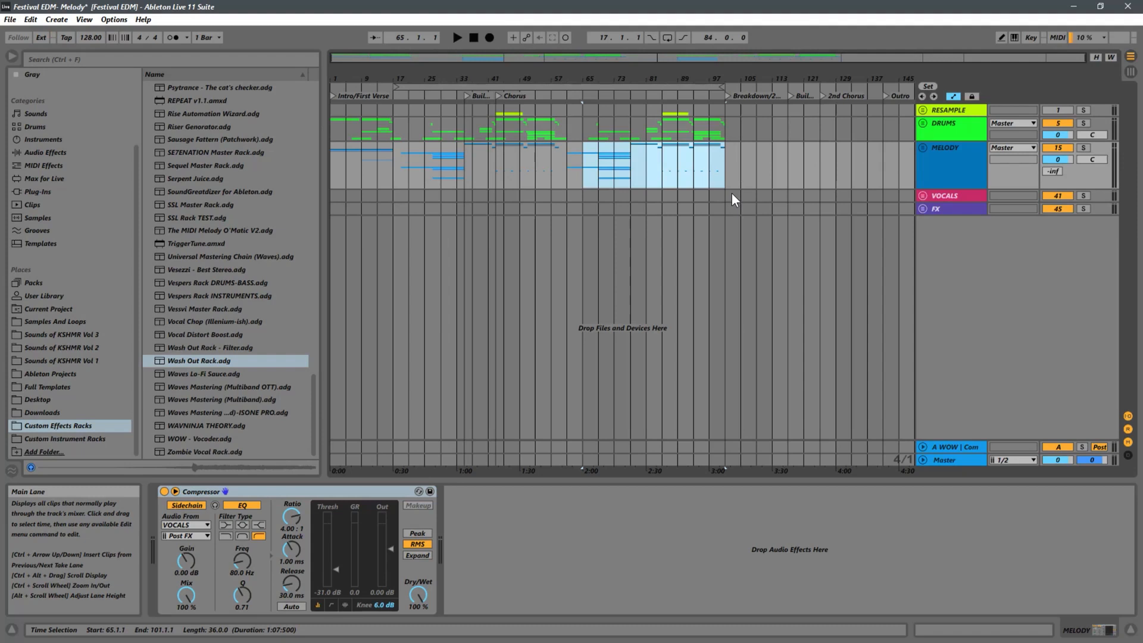
left_click(924, 125)
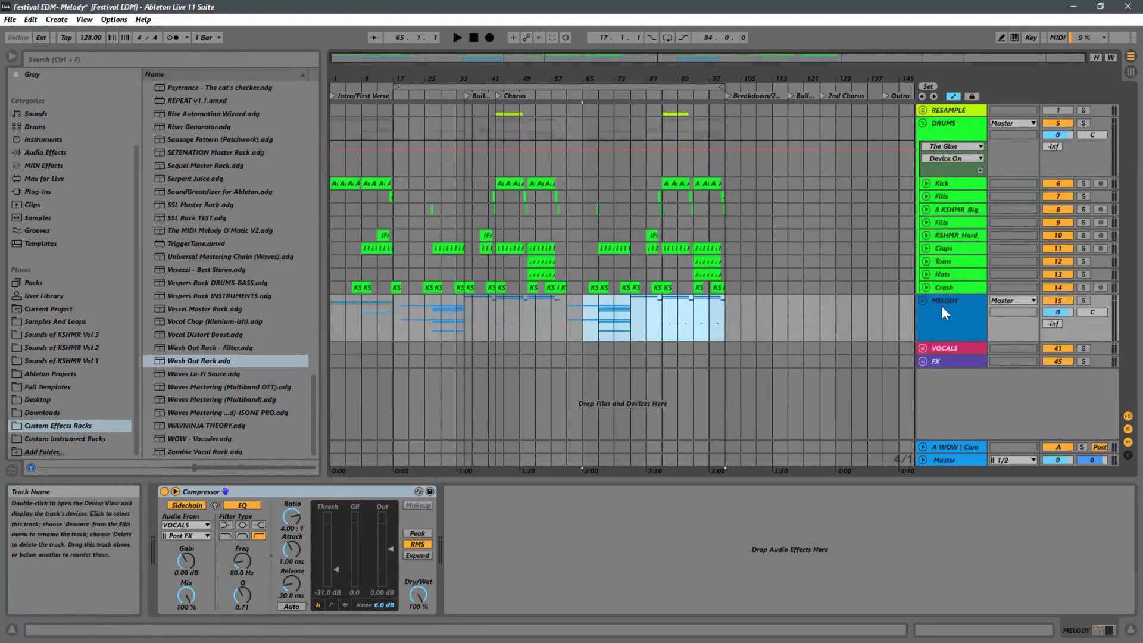
left_click(922, 302)
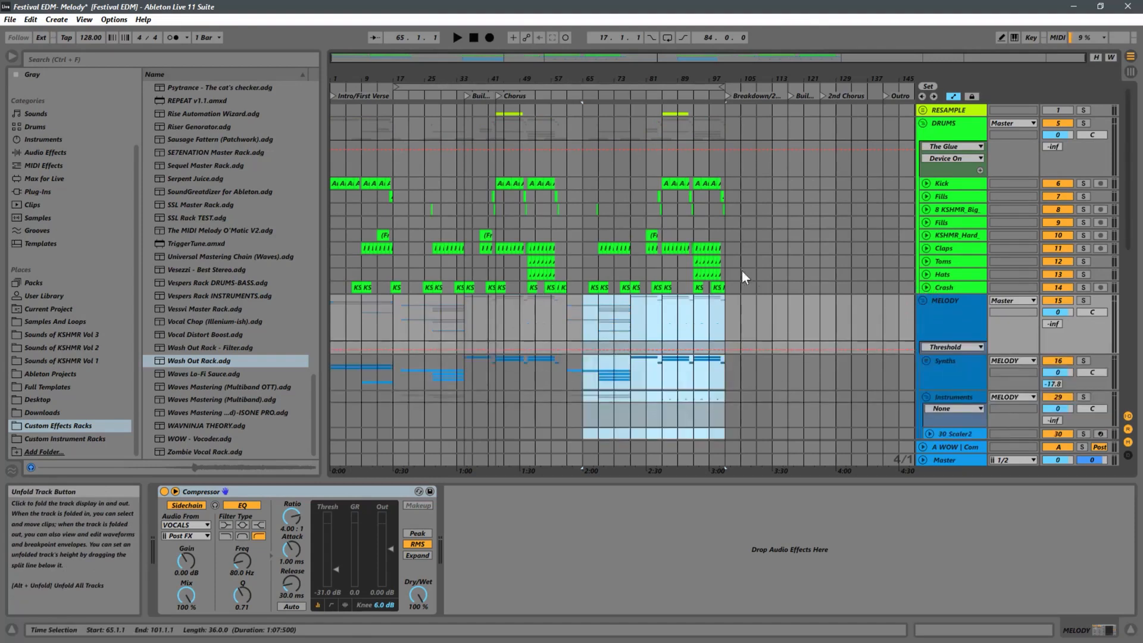
scroll(741, 271, "down", 3)
scroll(776, 263, "down", 3)
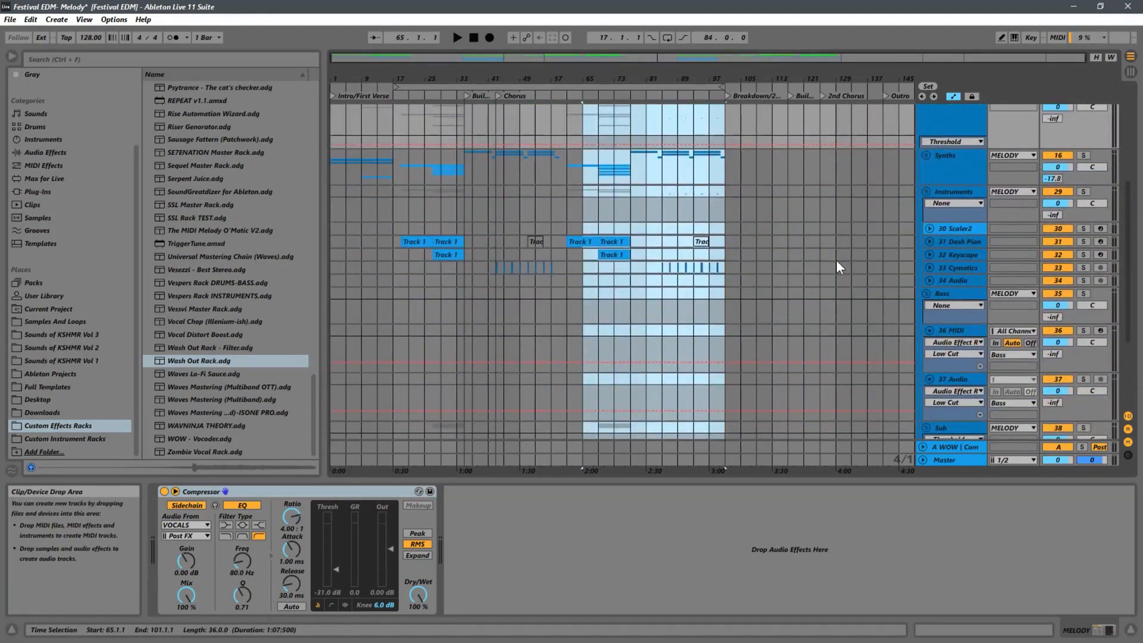
scroll(762, 257, "up", 2)
scroll(712, 255, "up", 2)
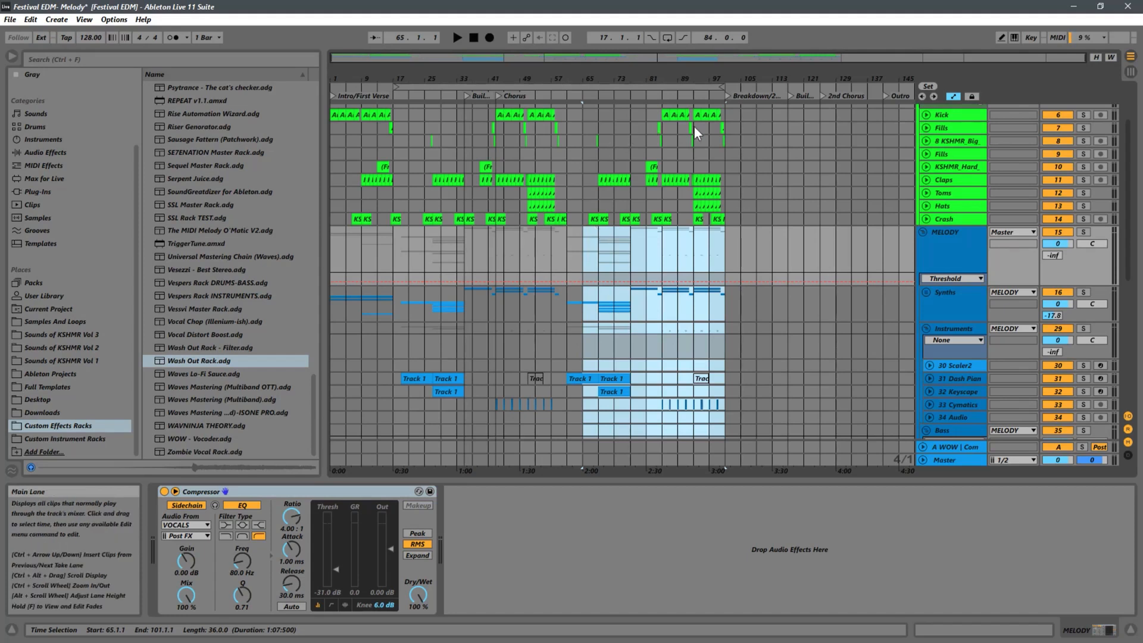
left_click_drag(383, 78, 527, 102)
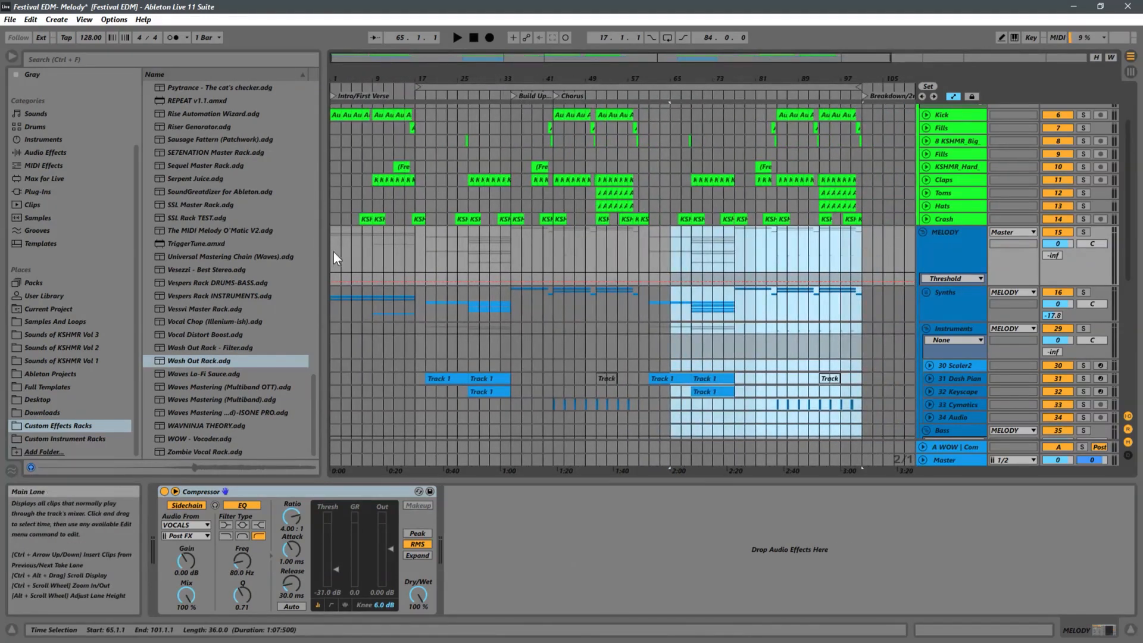